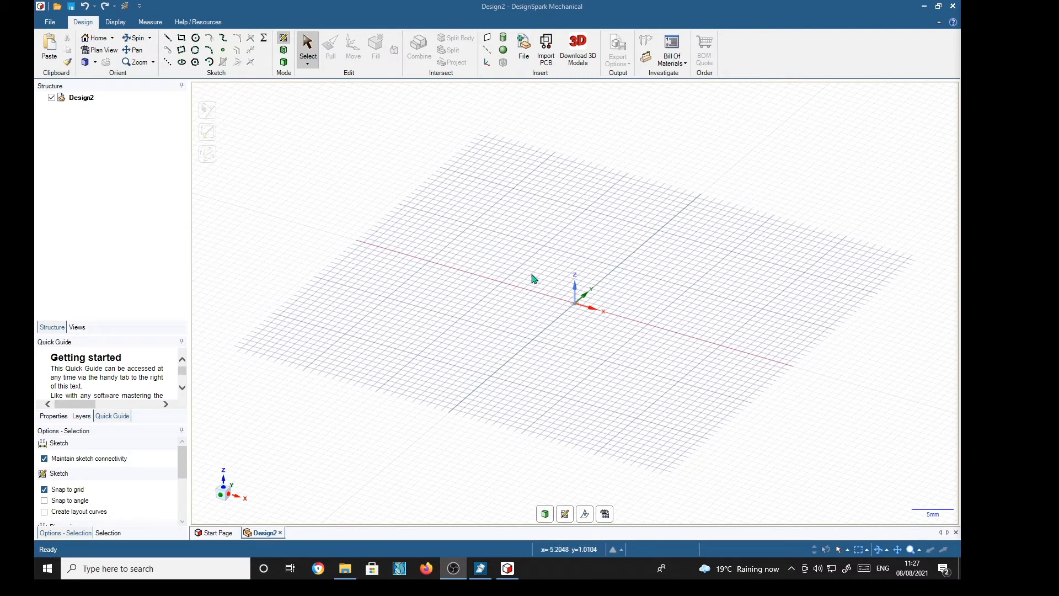
click(283, 62)
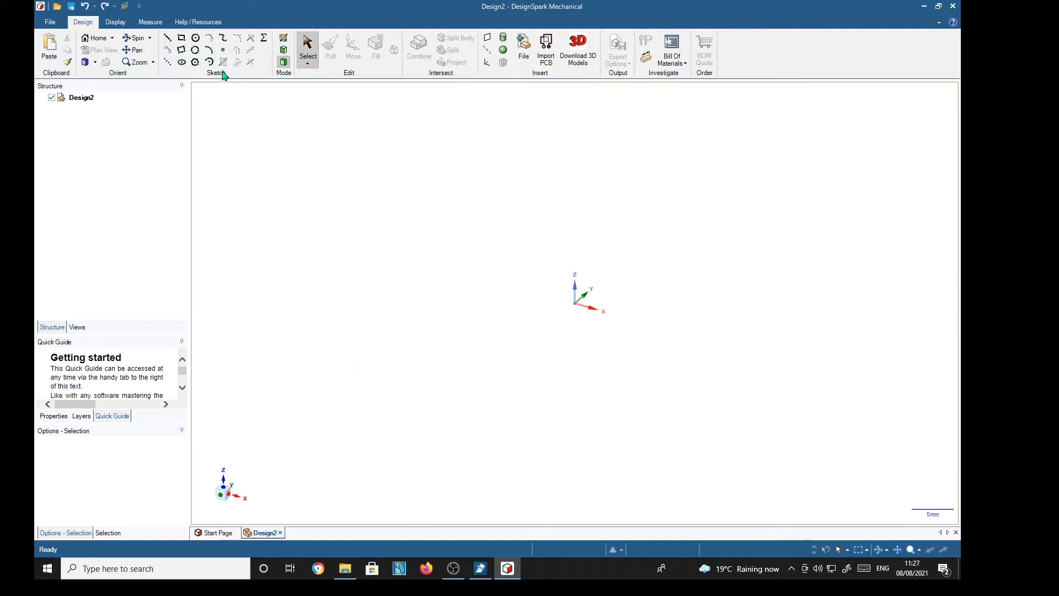
click(224, 52)
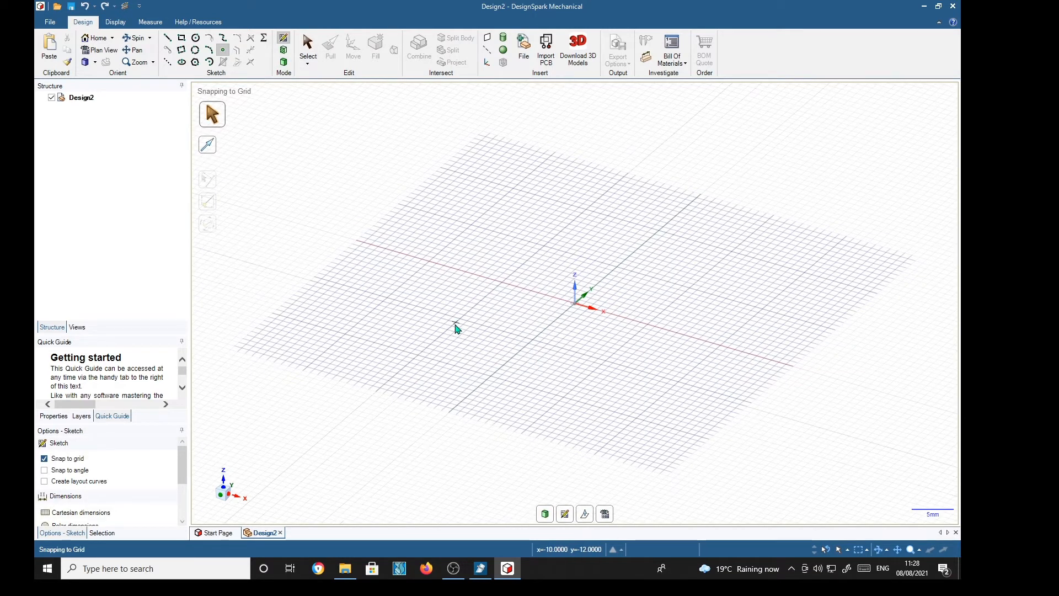
key(d)
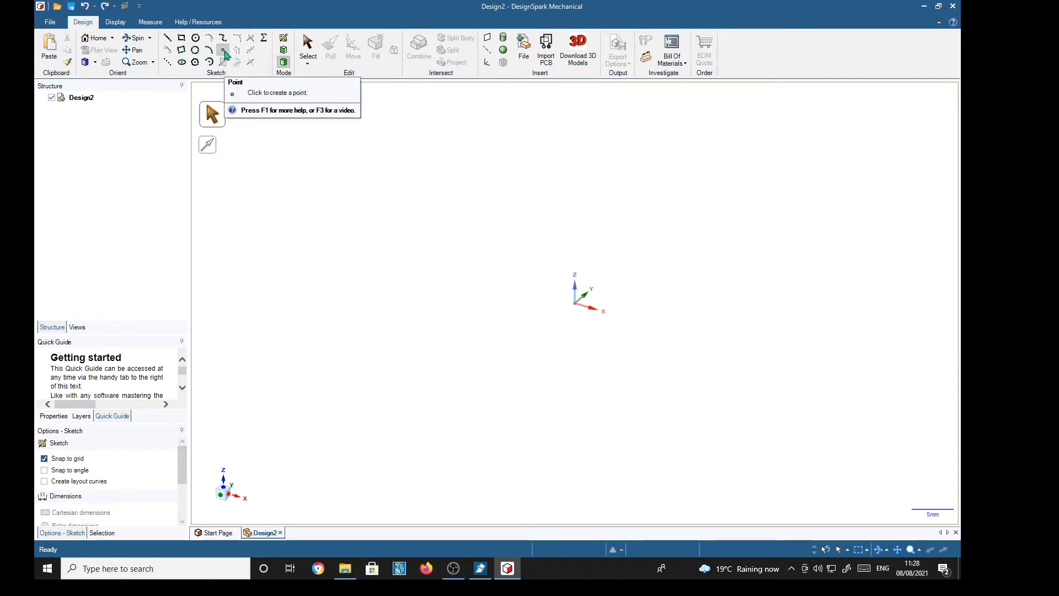
click(224, 50)
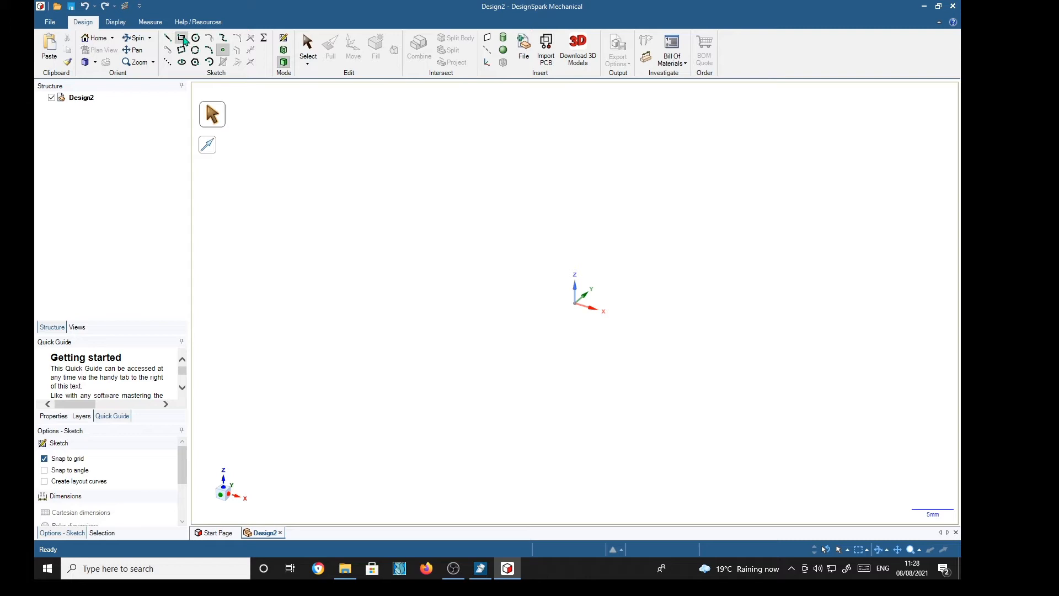
- Sketch a rectangle about 21 mm by 23 mm on the ground grid, enclosing the origin
click(181, 38)
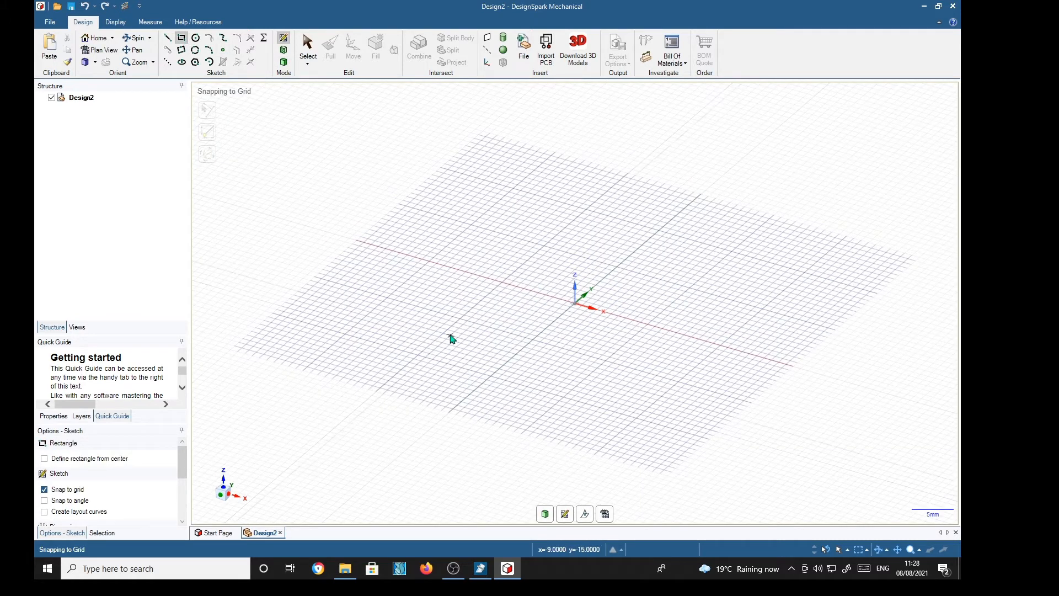
click(460, 318)
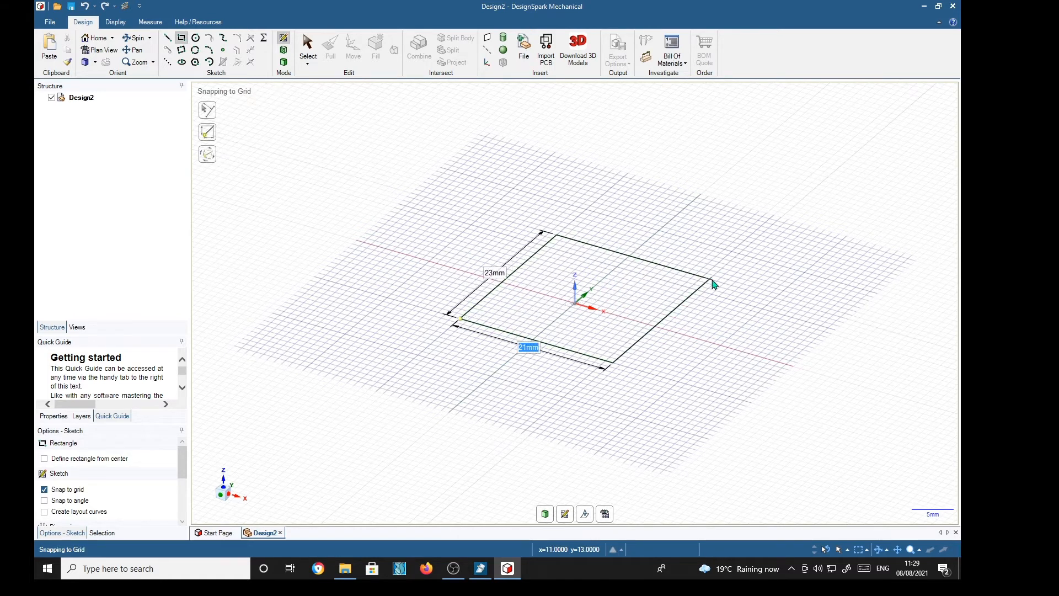
click(712, 281)
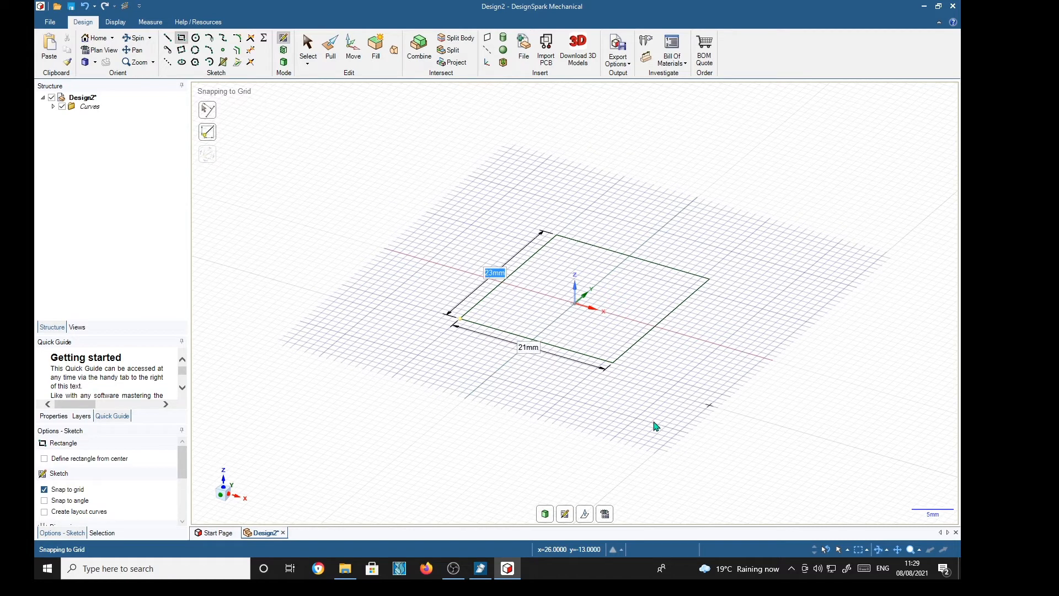
- Pull the rectangle upward into a solid box
key(p)
drag(606, 330, 604, 214)
shift+middle_drag(777, 390, 751, 426)
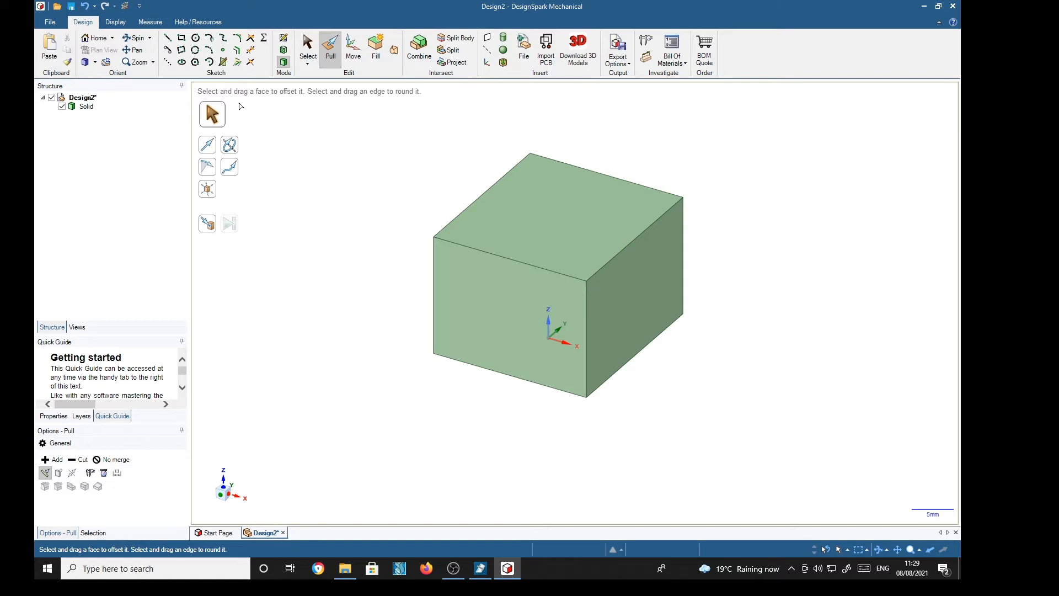
- In 3D mode, place sketch points on the box: two on opposite corners of the right face, one on the front face, one on top
click(223, 50)
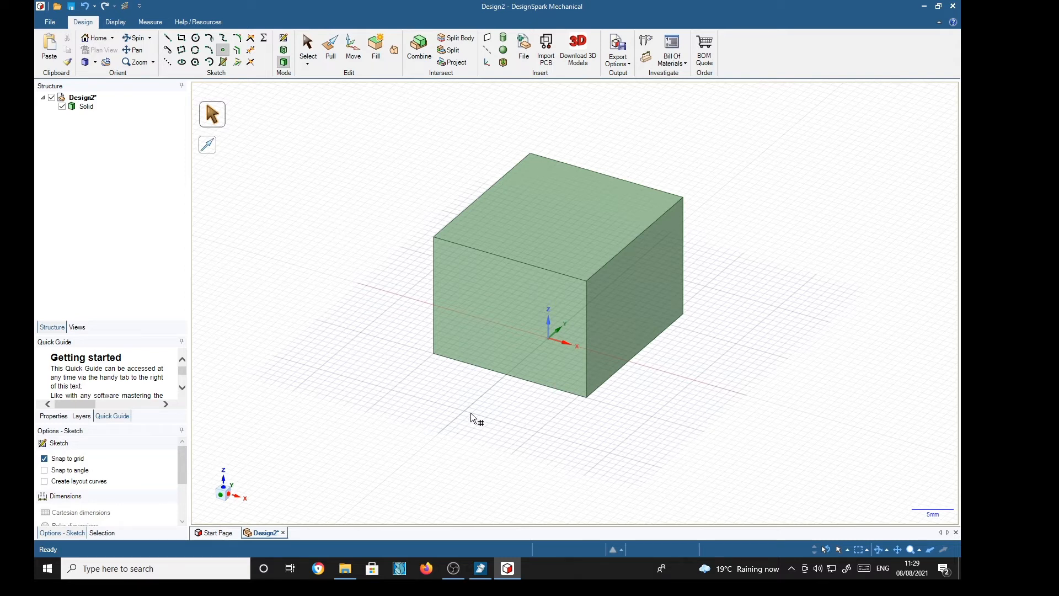
key(Escape)
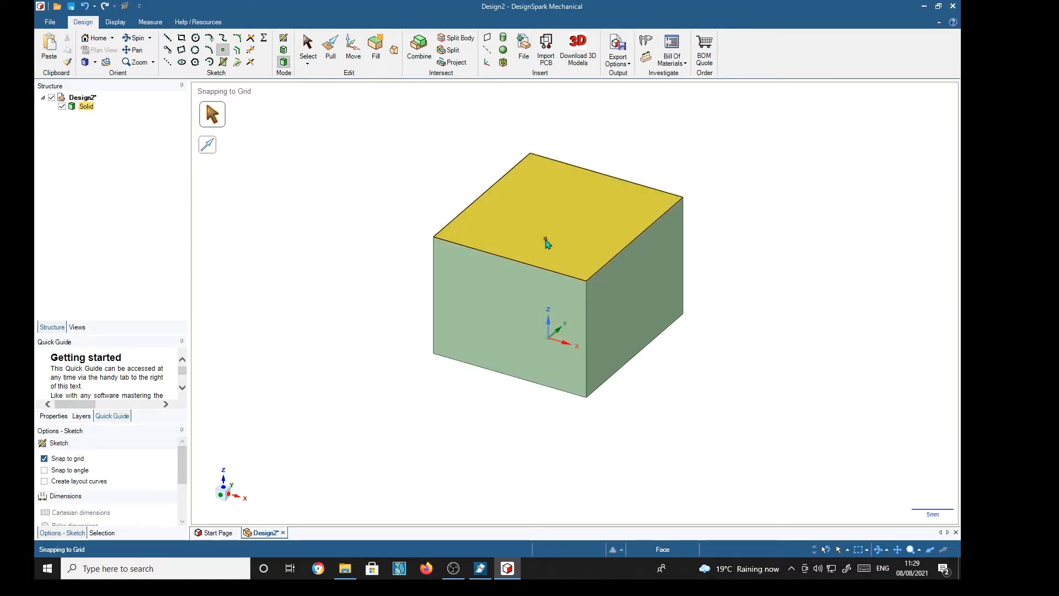
click(435, 306)
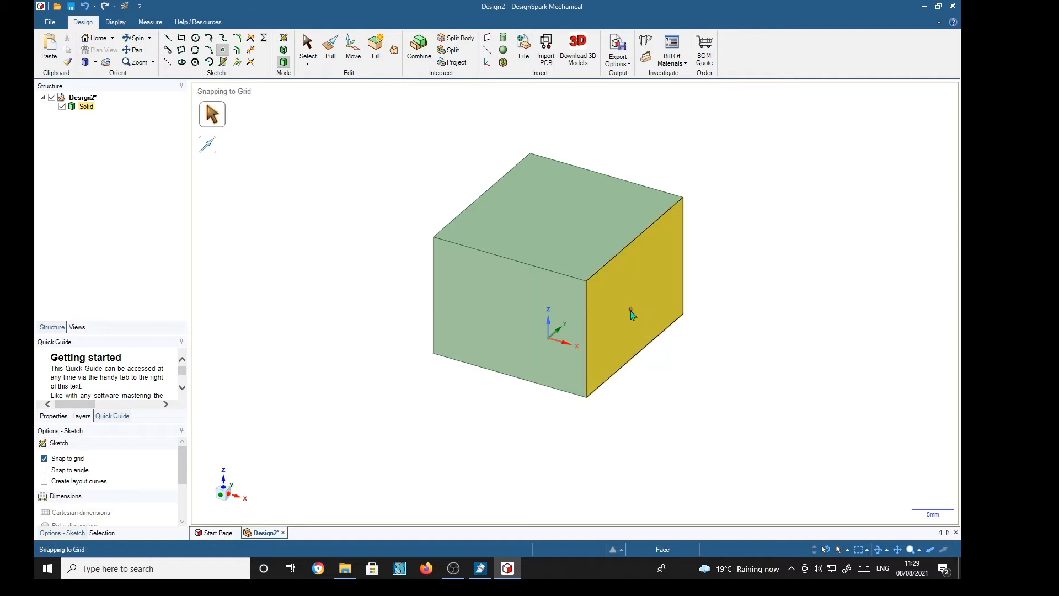
click(604, 367)
click(662, 332)
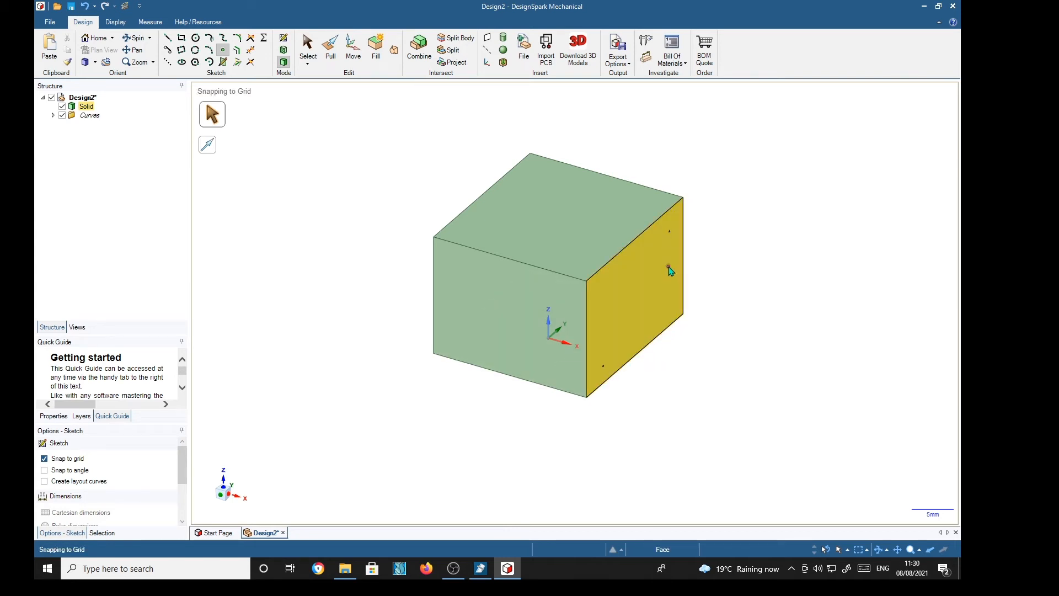
click(465, 320)
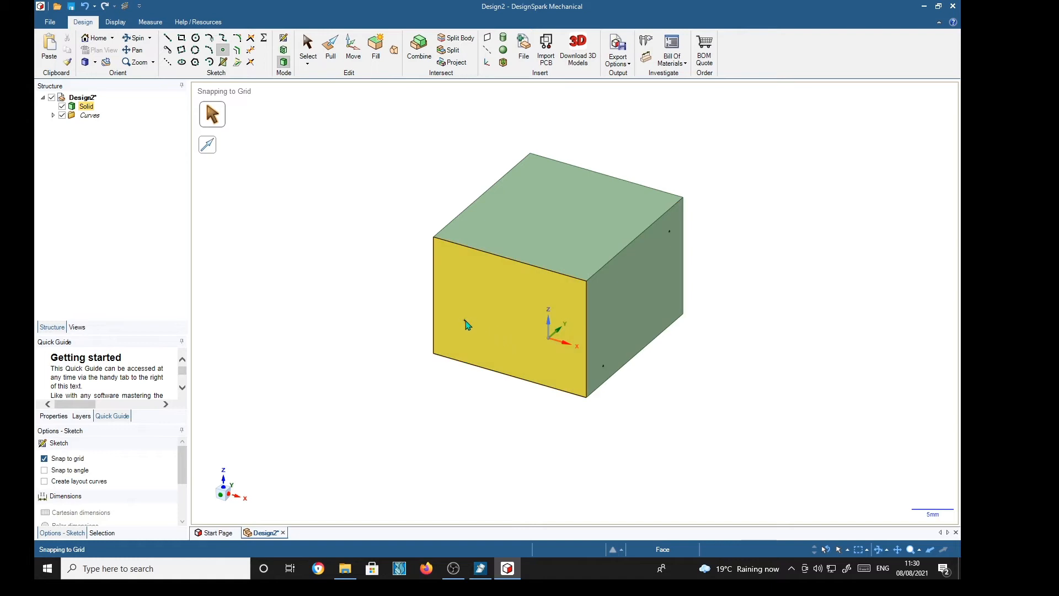
click(597, 204)
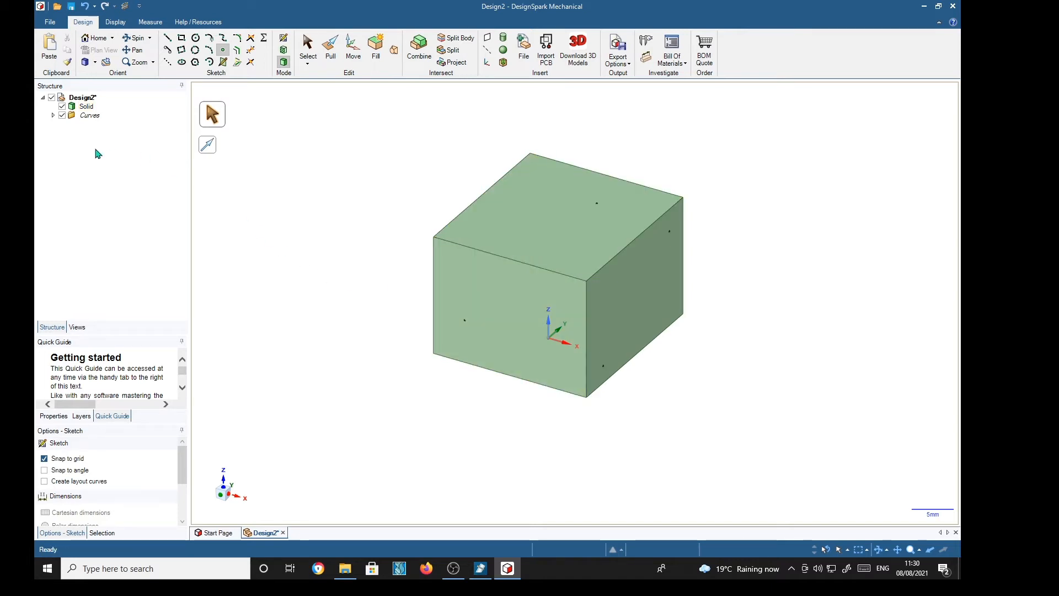
- Hide the solid box, keeping the sketch points displayed
click(62, 110)
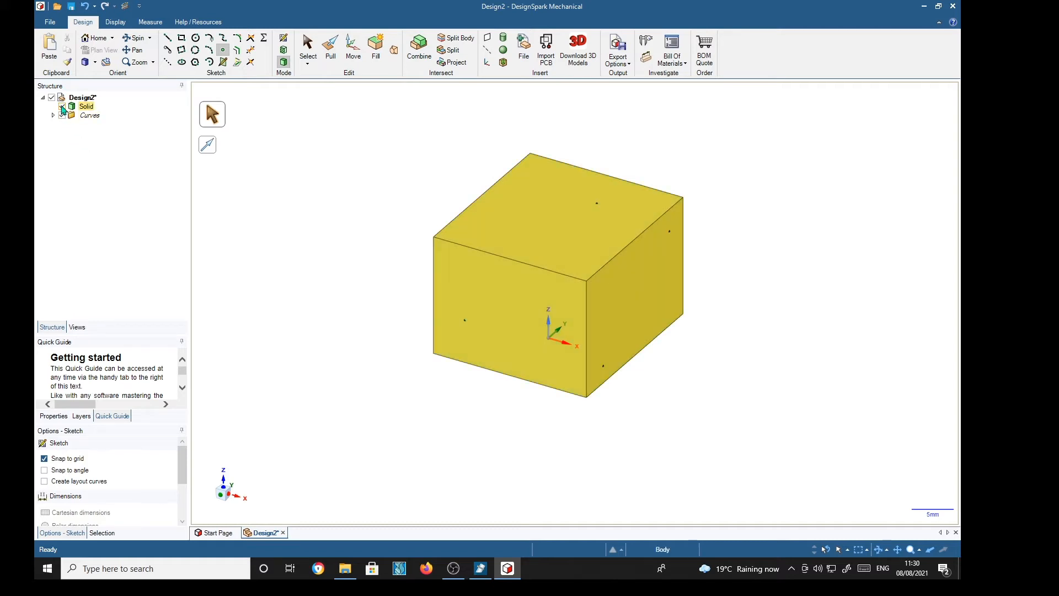
click(63, 107)
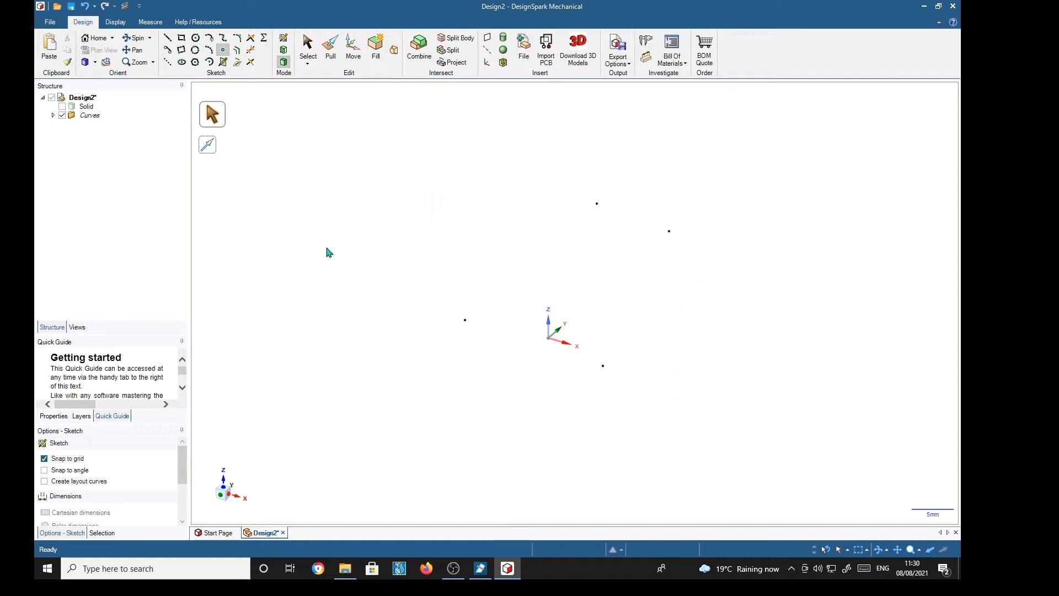
click(169, 40)
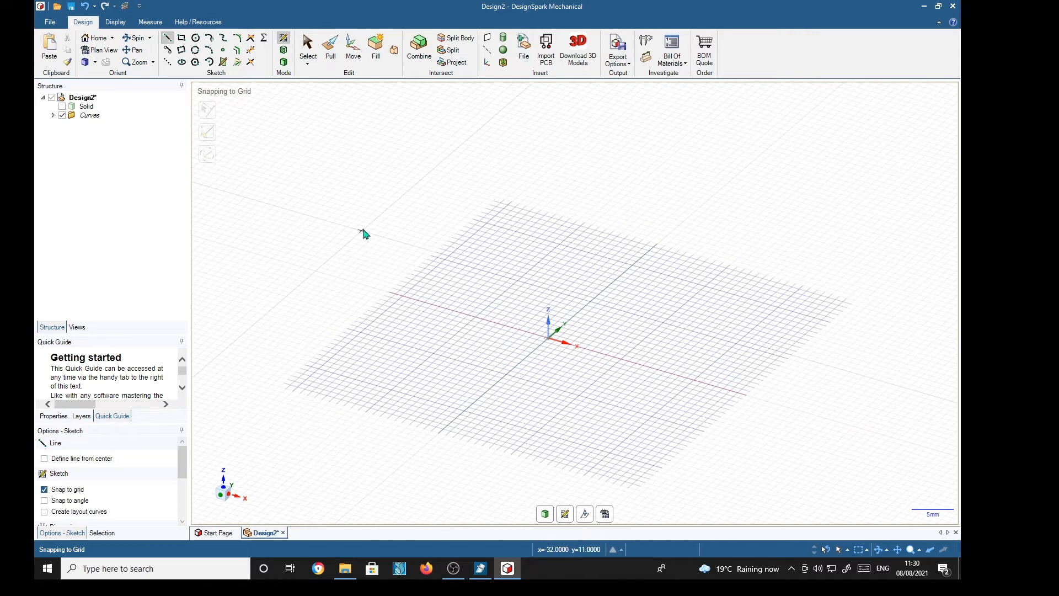
key(s)
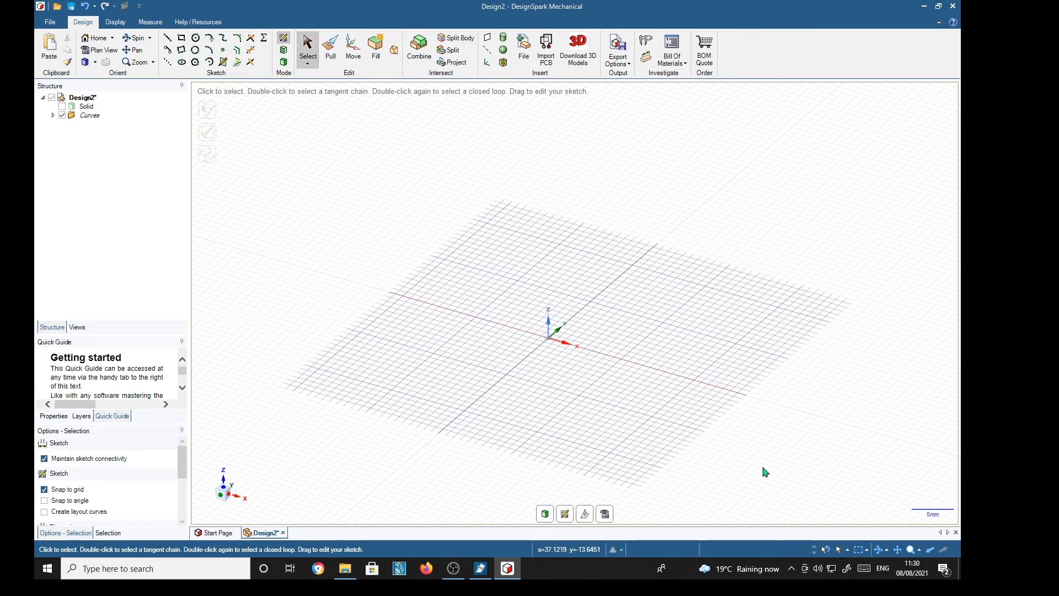
key(d)
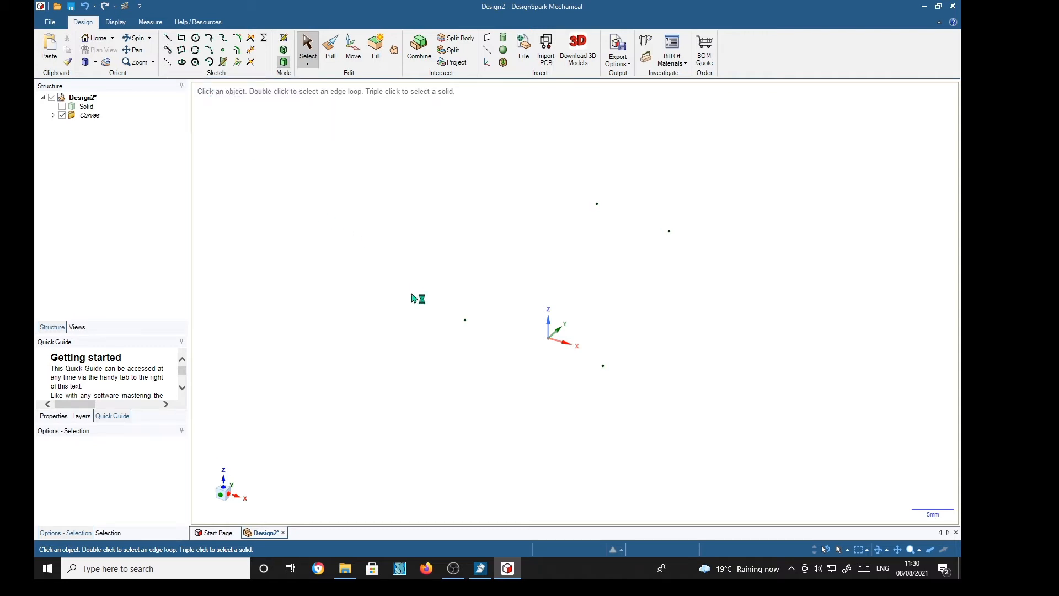
- In 3D mode, draw a line from the front-face point to the top-face point
key(l)
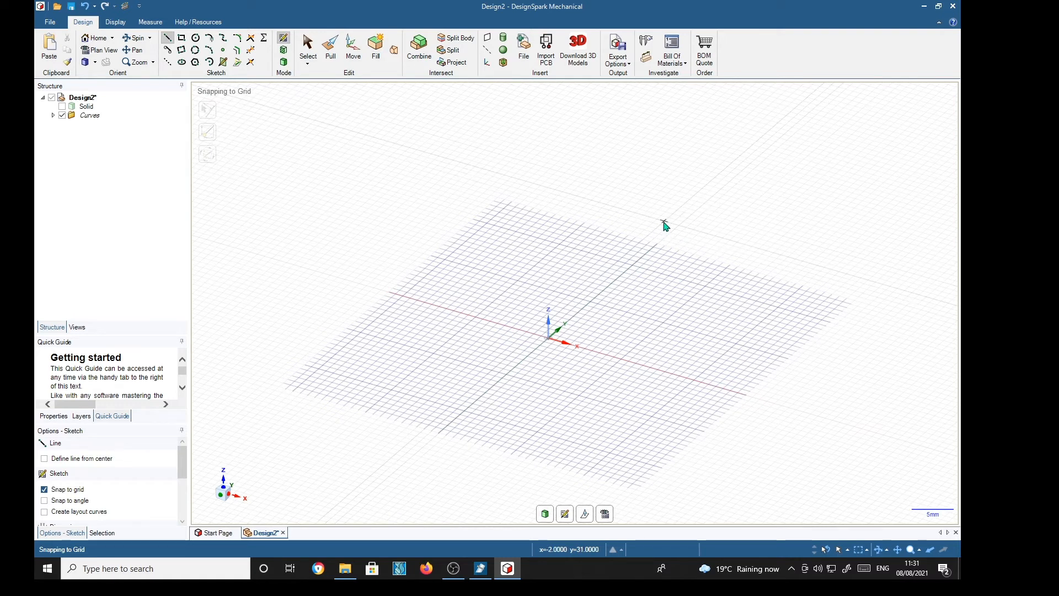
key(d)
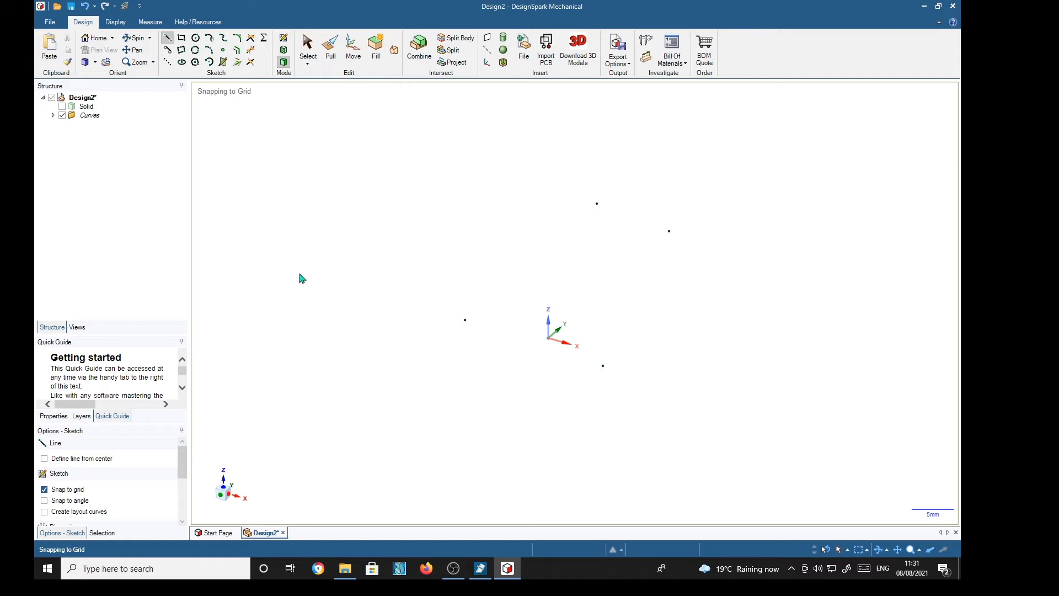
click(466, 321)
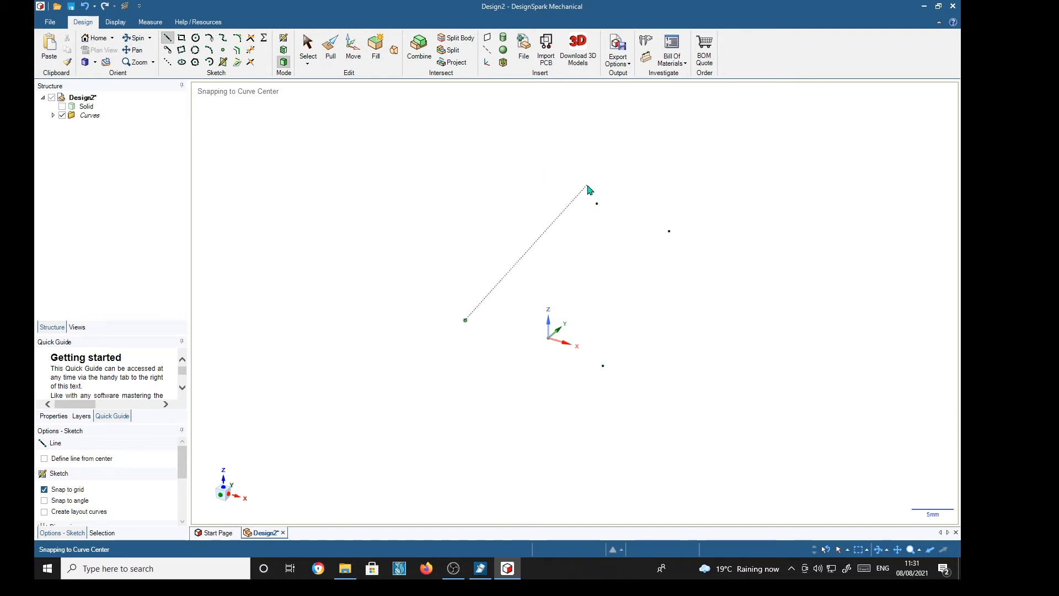
click(597, 204)
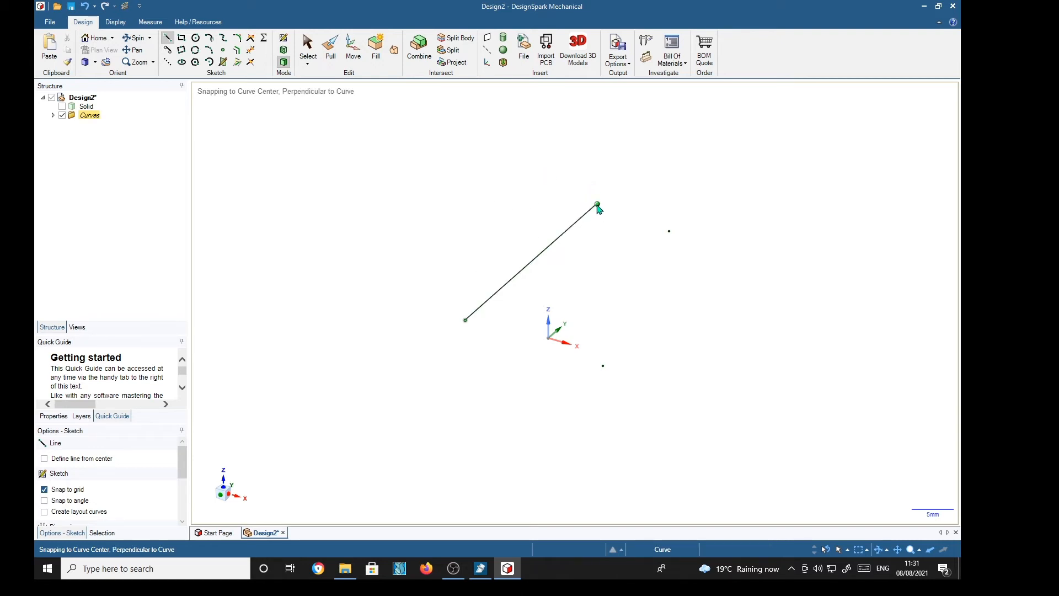
key(Escape)
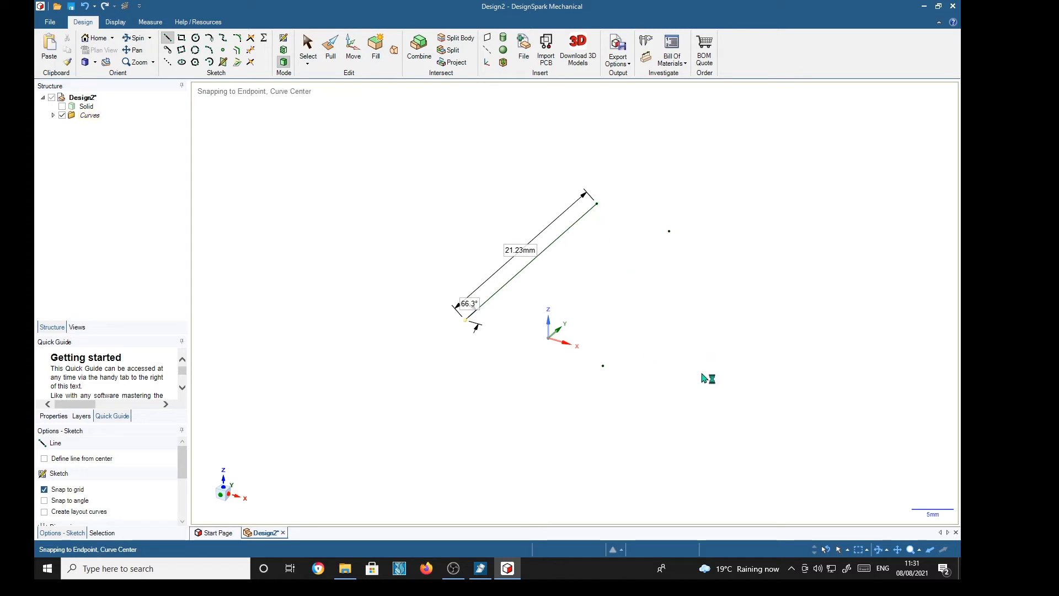
- Draw a 3D line connecting the two points placed on the box's right face
mouse_move(771, 343)
middle_down()
mouse_move(740, 366)
mouse_move(681, 371)
mouse_move(620, 352)
mouse_move(607, 362)
mouse_move(619, 397)
mouse_move(640, 412)
mouse_move(705, 409)
mouse_move(729, 386)
mouse_move(699, 445)
middle_up()
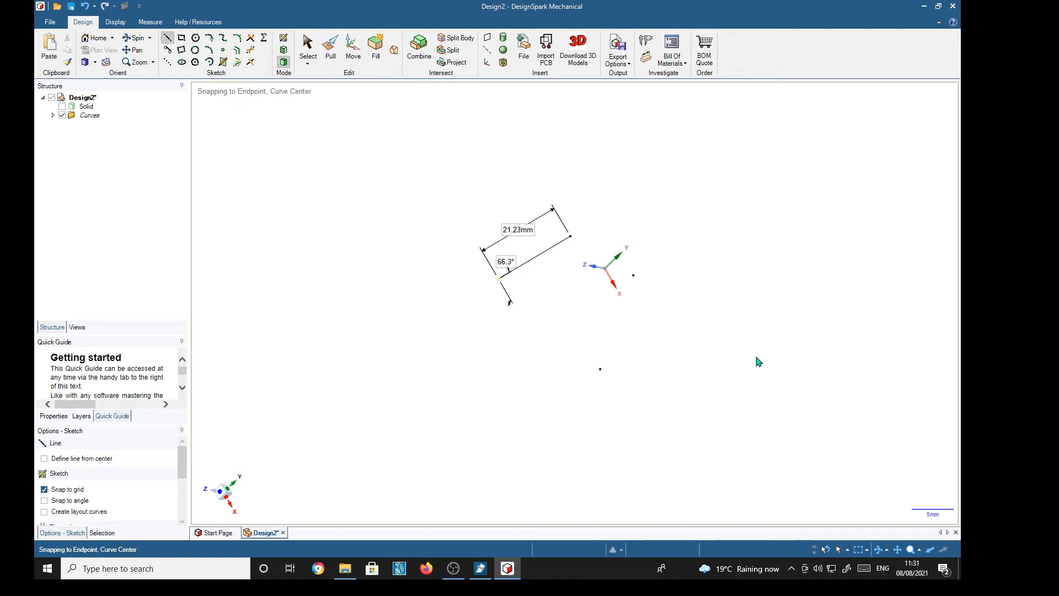
mouse_move(720, 256)
middle_down()
mouse_move(728, 241)
mouse_move(773, 333)
mouse_move(746, 199)
middle_up()
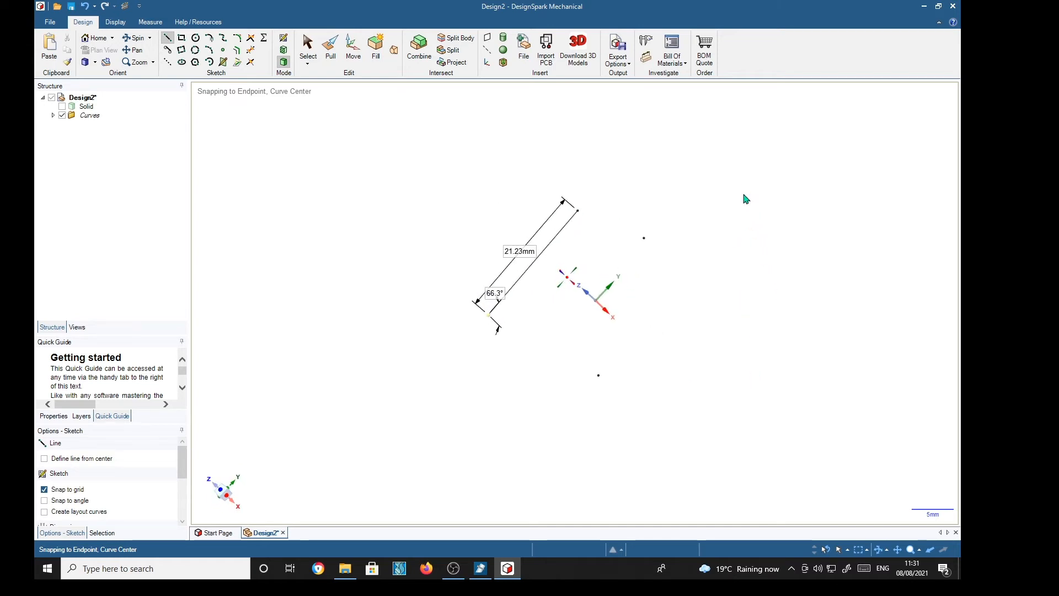
click(600, 376)
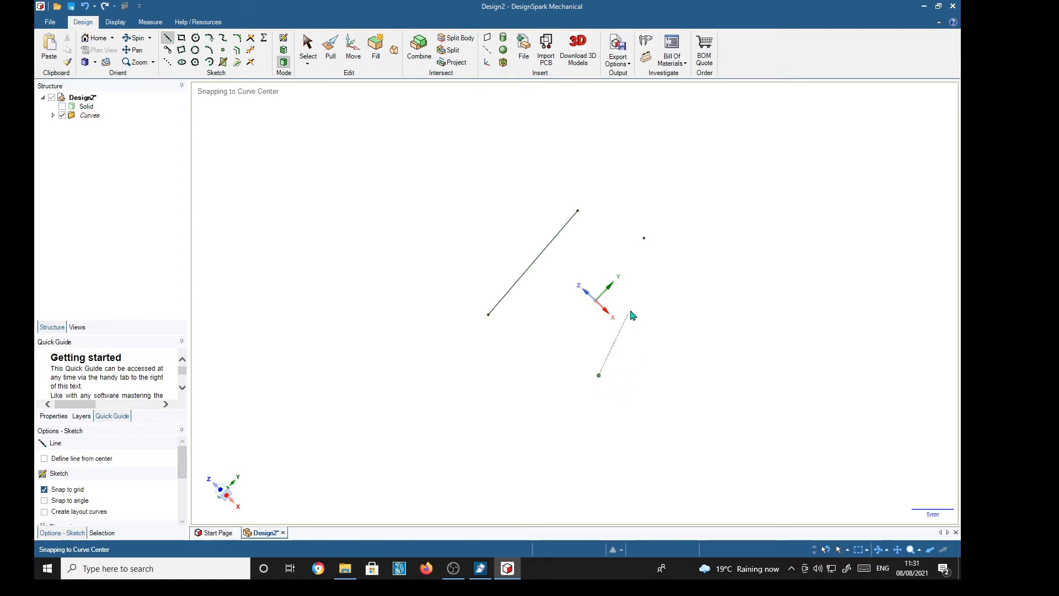
click(644, 239)
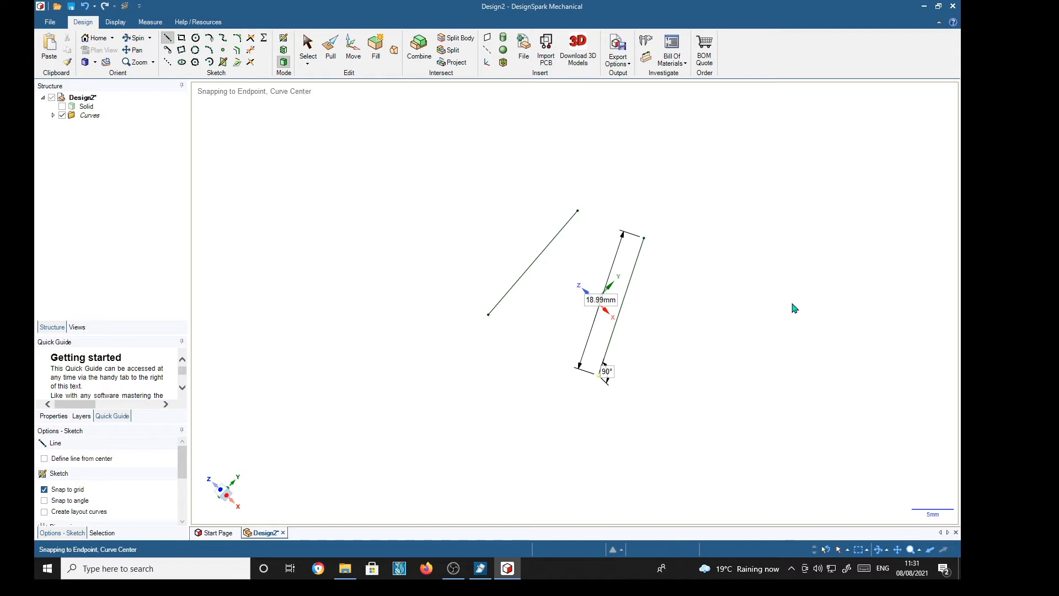
- Connect the upper ends of the two lines with another line and end the line chain
click(644, 238)
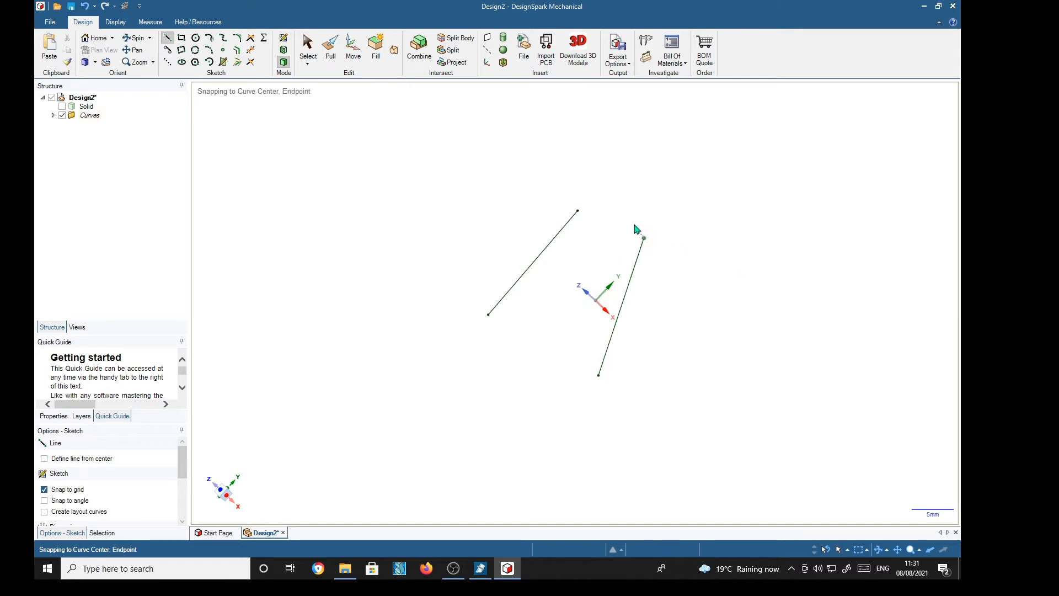
click(578, 211)
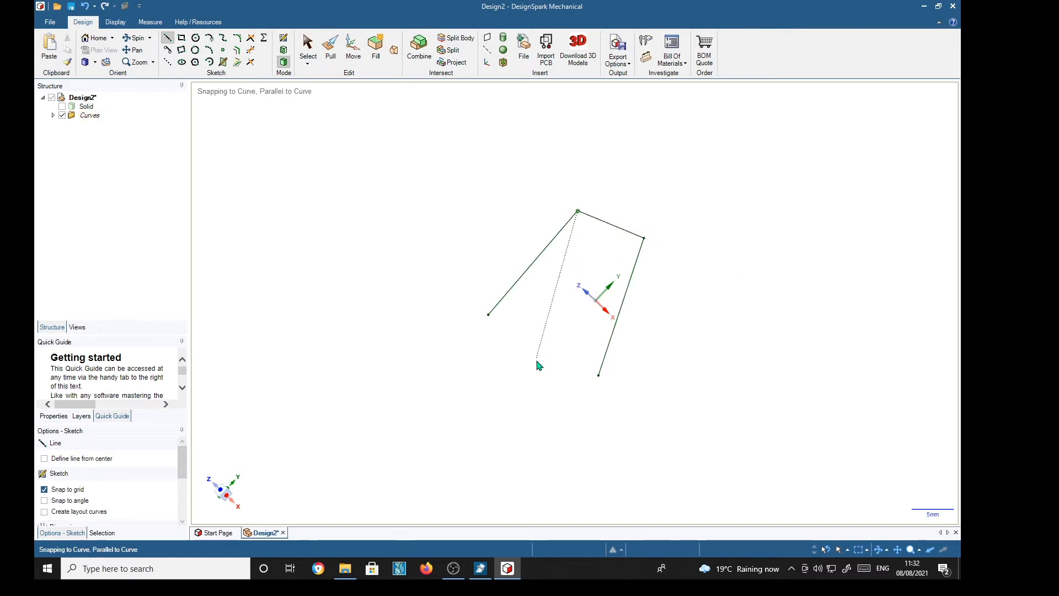
click(598, 376)
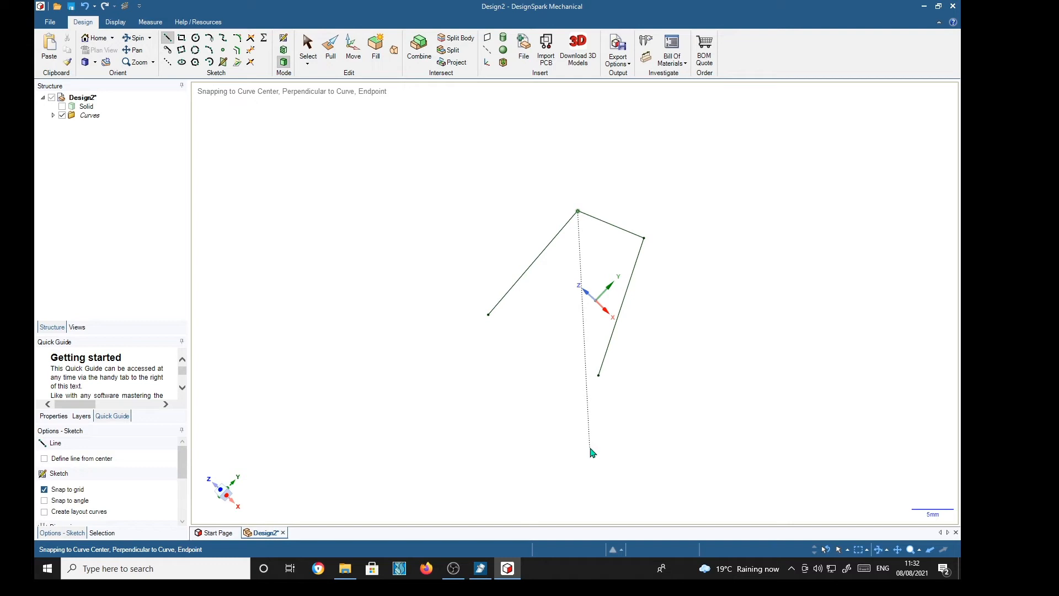
key(Escape)
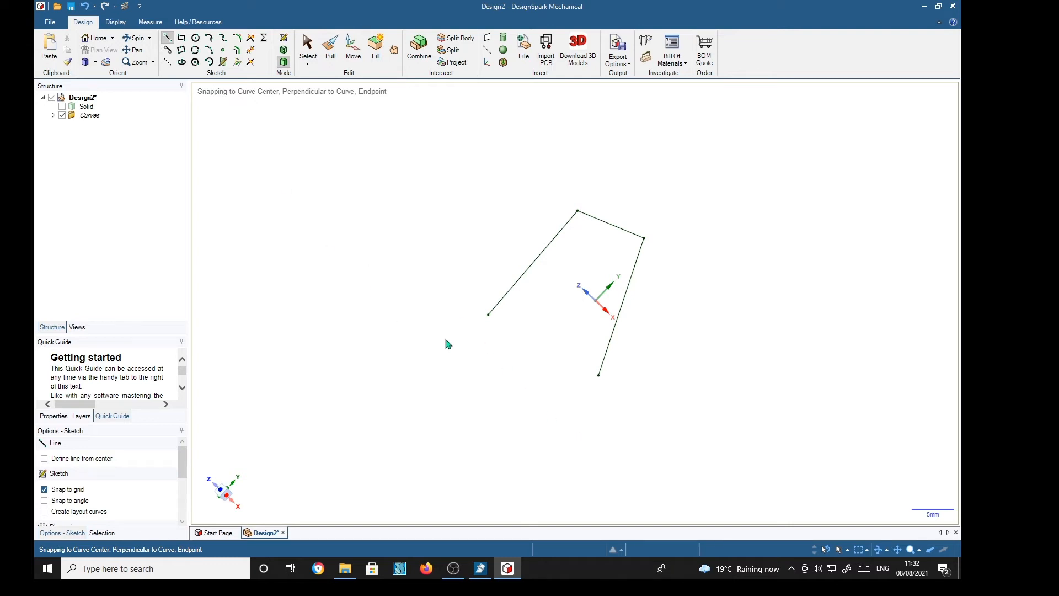
- Close the four-sided 3D outline with a line between the two lower end points
click(599, 375)
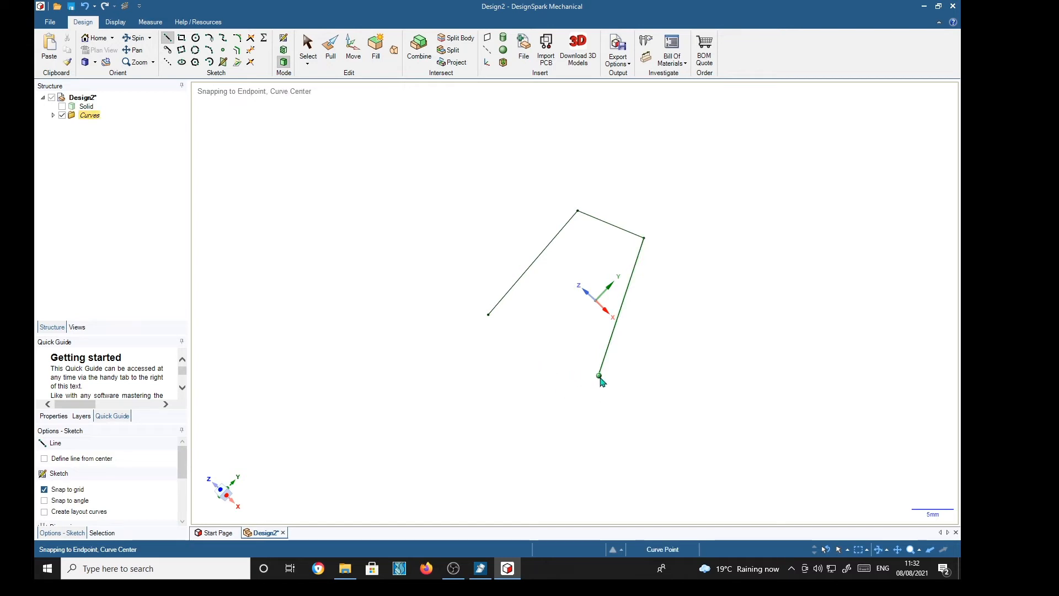
click(488, 315)
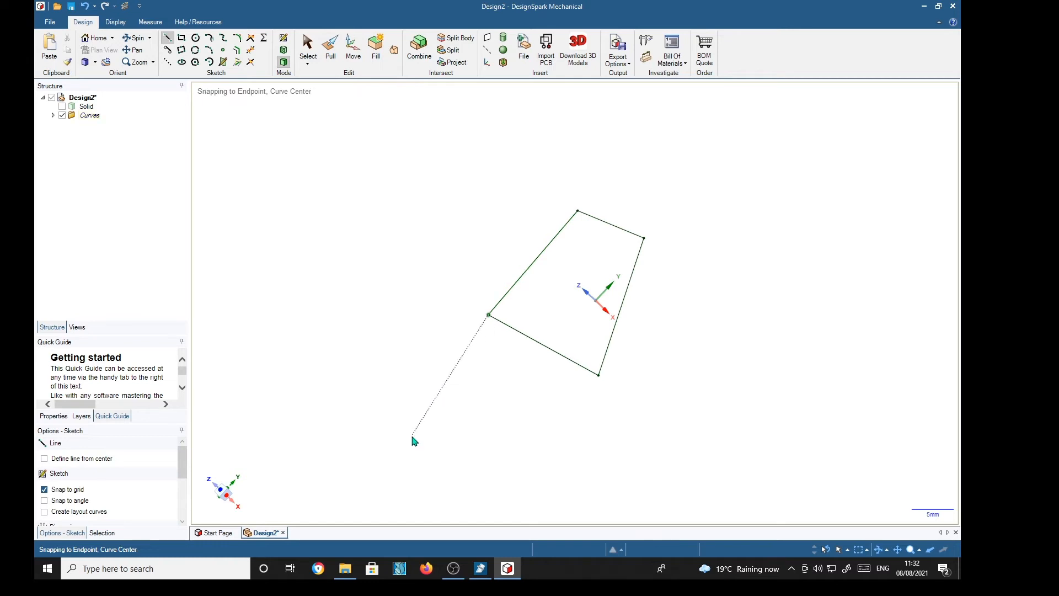
key(Escape)
mouse_move(726, 379)
middle_down()
mouse_move(655, 352)
mouse_move(629, 276)
mouse_move(569, 304)
mouse_move(601, 416)
mouse_move(690, 405)
mouse_move(826, 314)
mouse_move(797, 387)
mouse_move(795, 353)
mouse_move(781, 438)
mouse_move(719, 454)
mouse_move(823, 303)
mouse_move(864, 363)
middle_up()
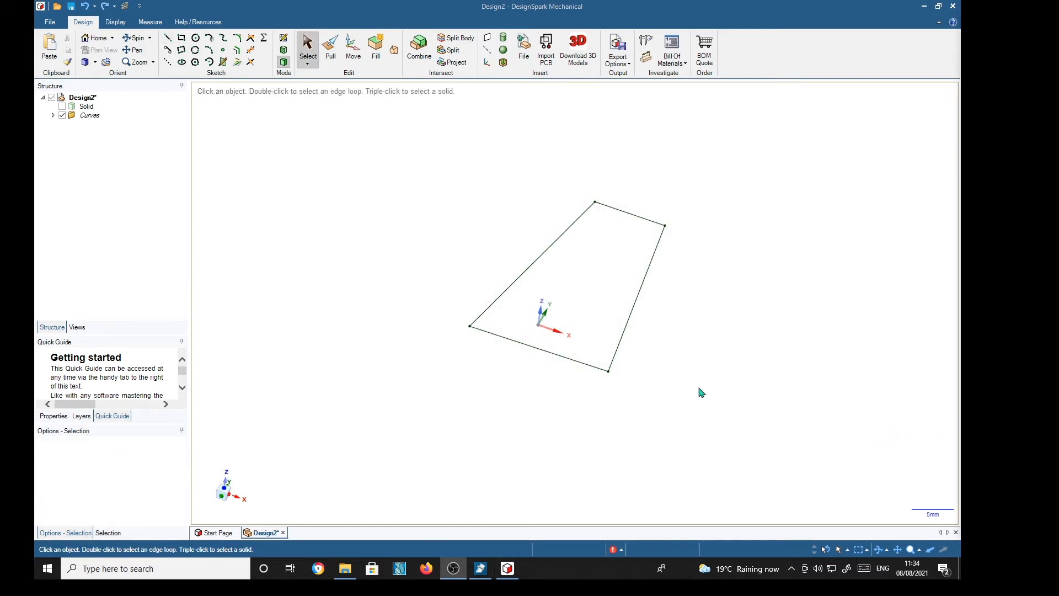
- Select all four lines of the closed 3D outline and fill them with a surface
mouse_move(767, 340)
middle_down()
mouse_move(731, 369)
mouse_move(680, 341)
mouse_move(794, 338)
mouse_move(879, 362)
mouse_move(901, 419)
mouse_move(828, 416)
mouse_move(771, 326)
middle_up()
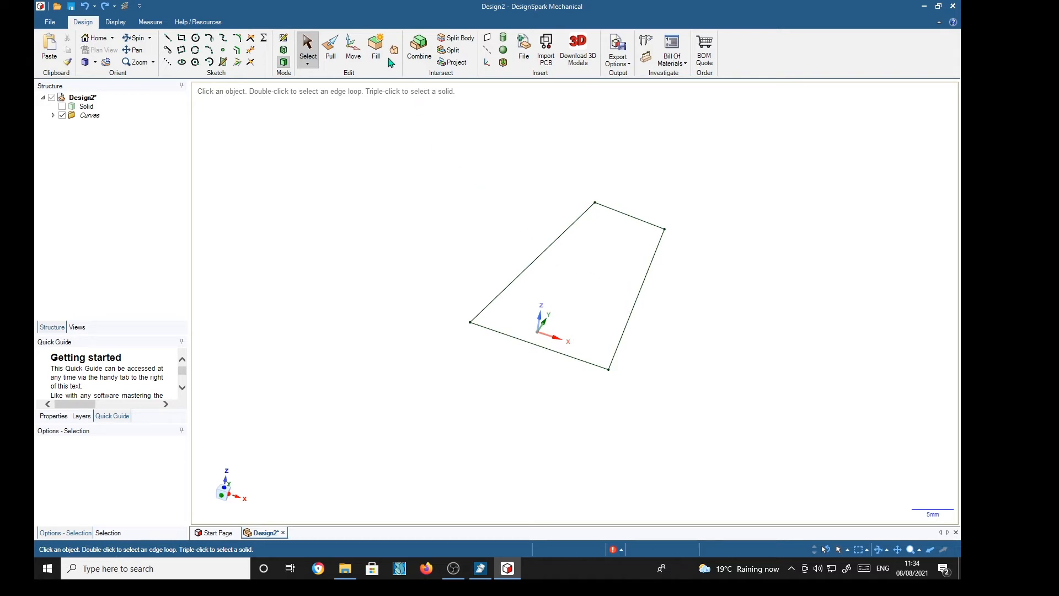
drag(399, 143, 757, 424)
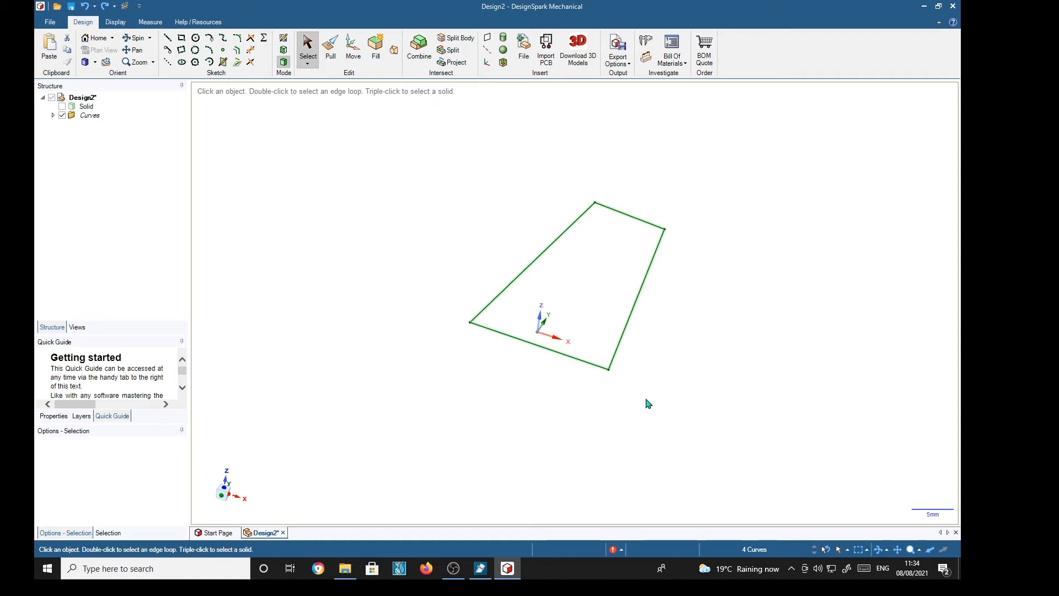
click(378, 52)
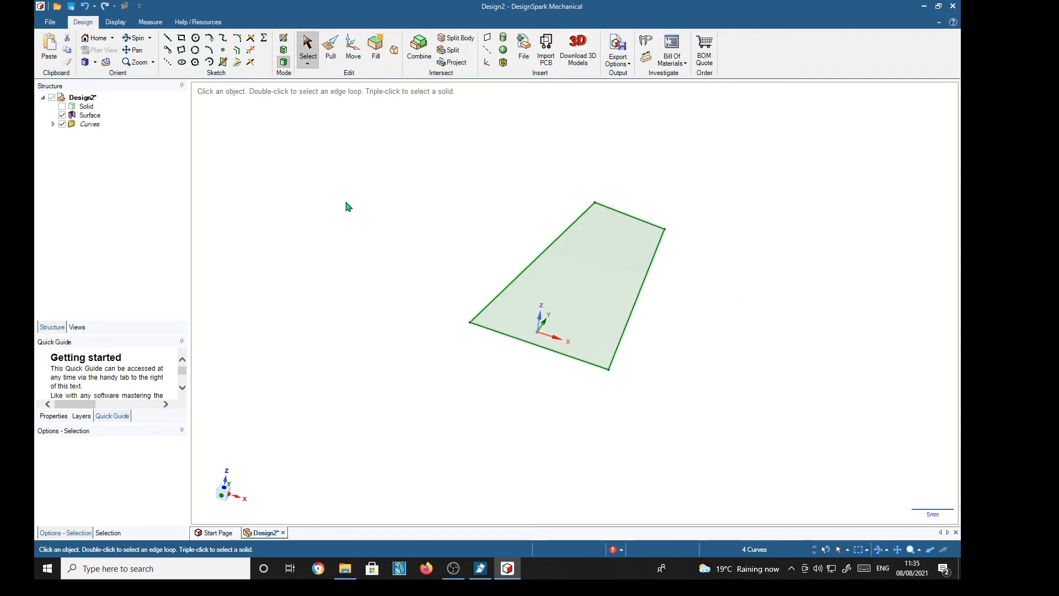
middle_drag(336, 201, 371, 241)
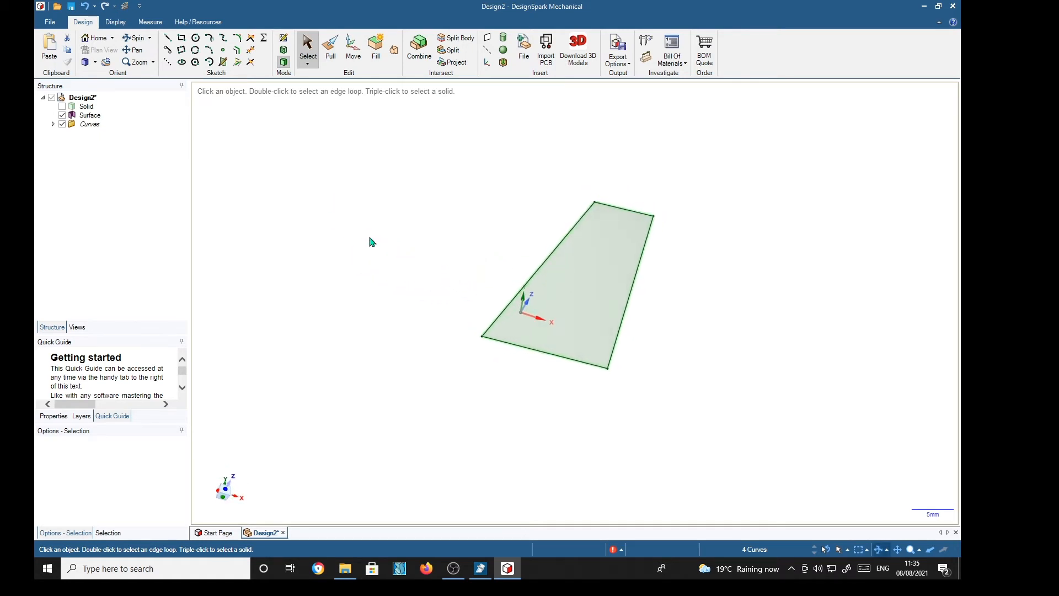
- Pull the four boundary curves of the filled outline about 11.9 mm into side walls and clear the selection
click(331, 49)
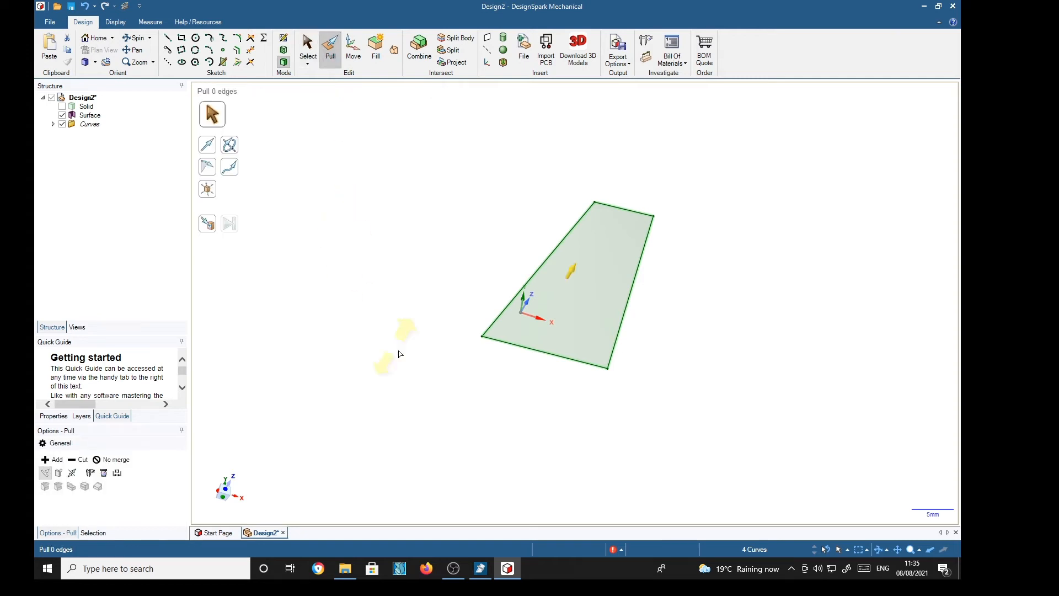
mouse_move(736, 279)
middle_down()
mouse_move(764, 316)
mouse_move(872, 345)
mouse_move(830, 348)
mouse_move(731, 298)
middle_up()
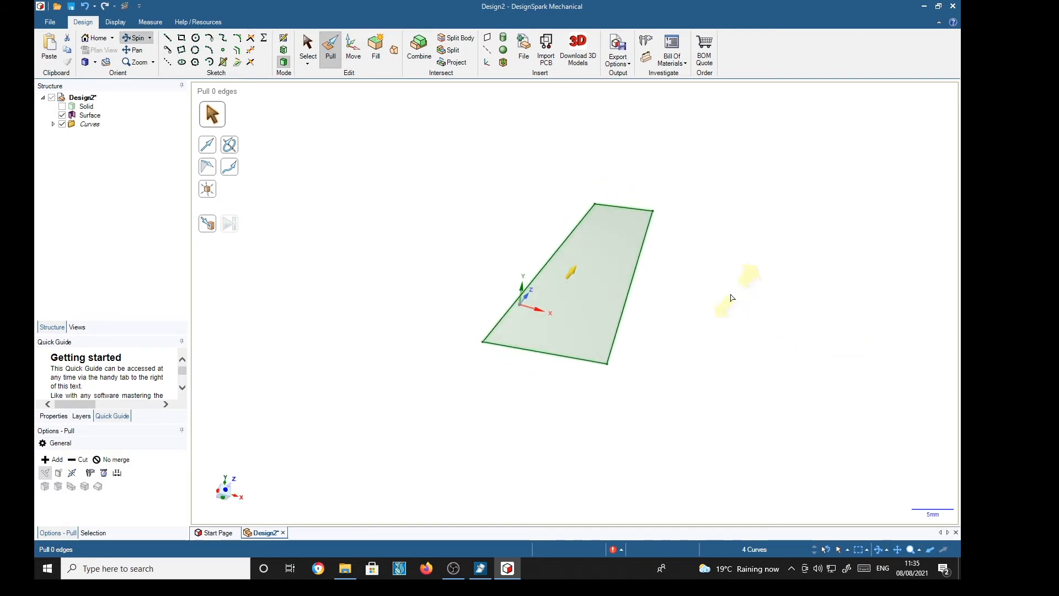
middle_drag(679, 337, 766, 377)
drag(728, 372, 819, 367)
middle_drag(818, 368, 344, 401)
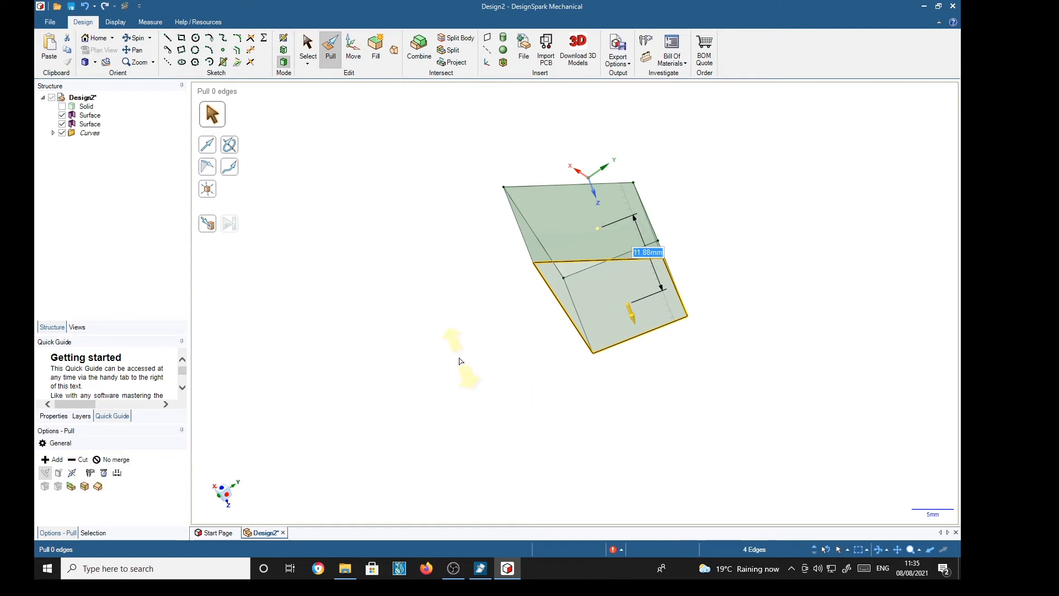
middle_drag(413, 362, 363, 292)
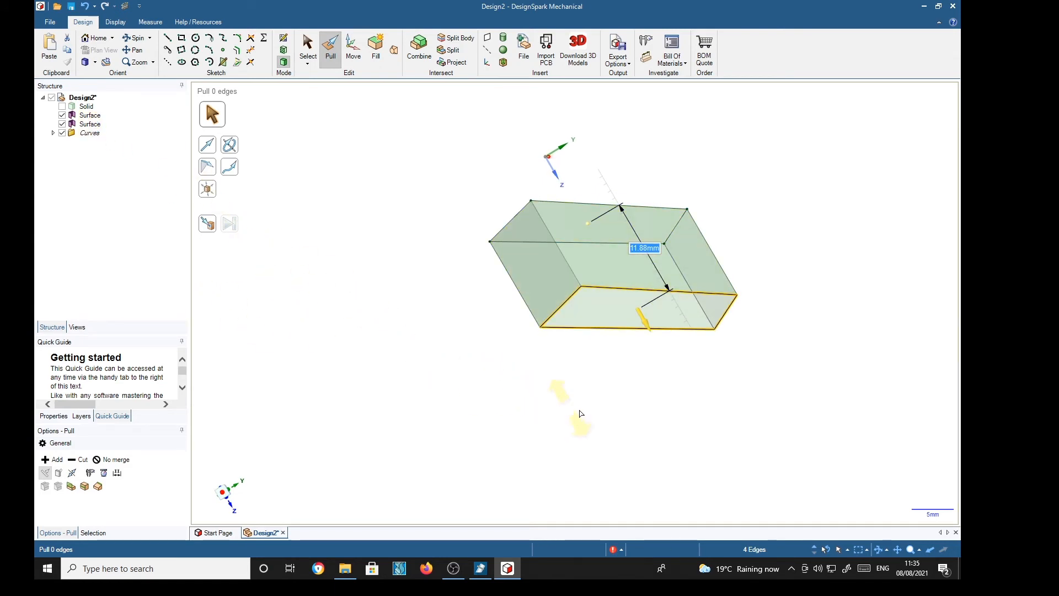
click(665, 404)
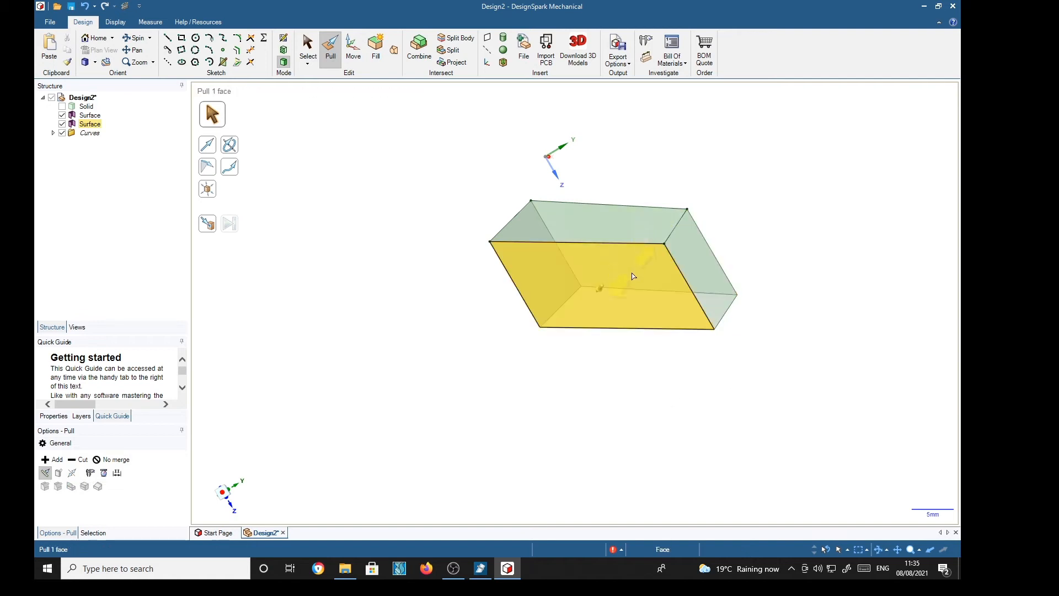
- Try to turn the two selected surface bodies into a solid with Fill
drag(392, 141, 807, 401)
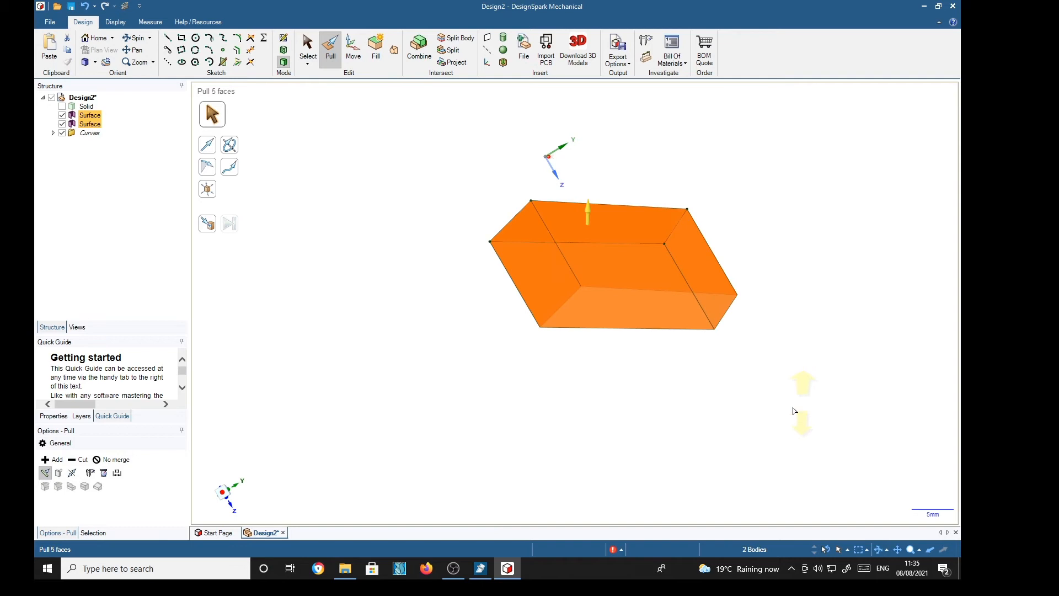
click(379, 57)
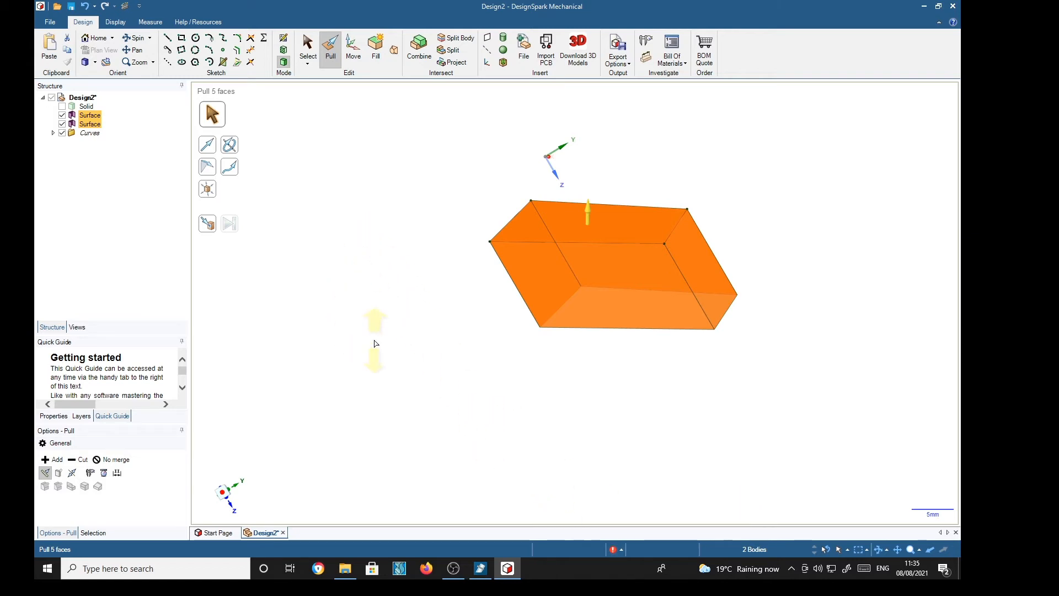
click(311, 61)
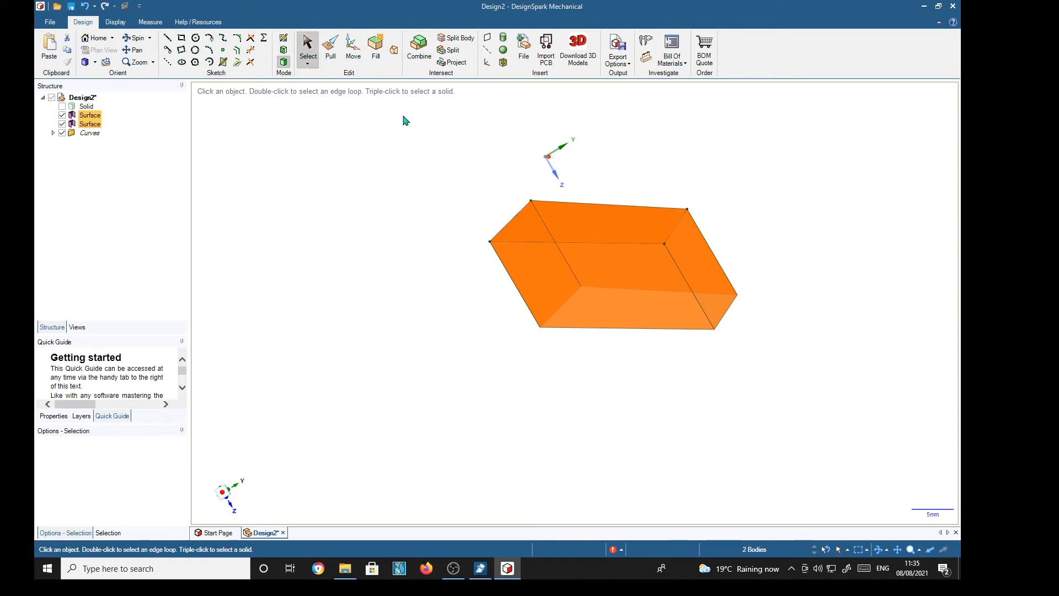
click(377, 47)
- Merge the two selected surface bodies with Combine, compare them with the hidden box solid, and hide the box again
click(419, 49)
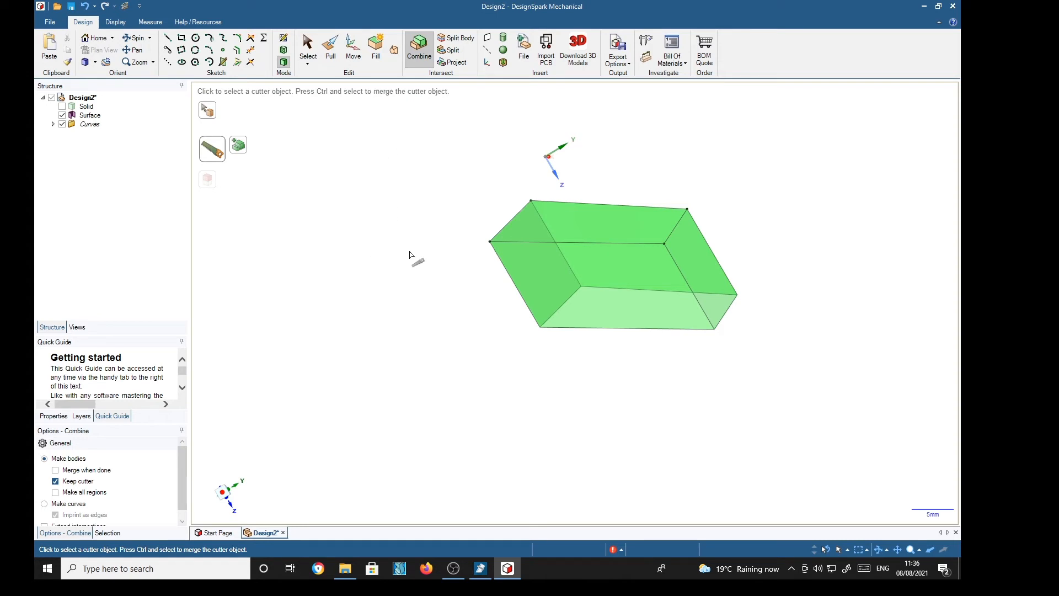
click(62, 107)
mouse_move(411, 252)
middle_down()
mouse_move(402, 313)
mouse_move(419, 409)
mouse_move(348, 317)
mouse_move(341, 245)
middle_up()
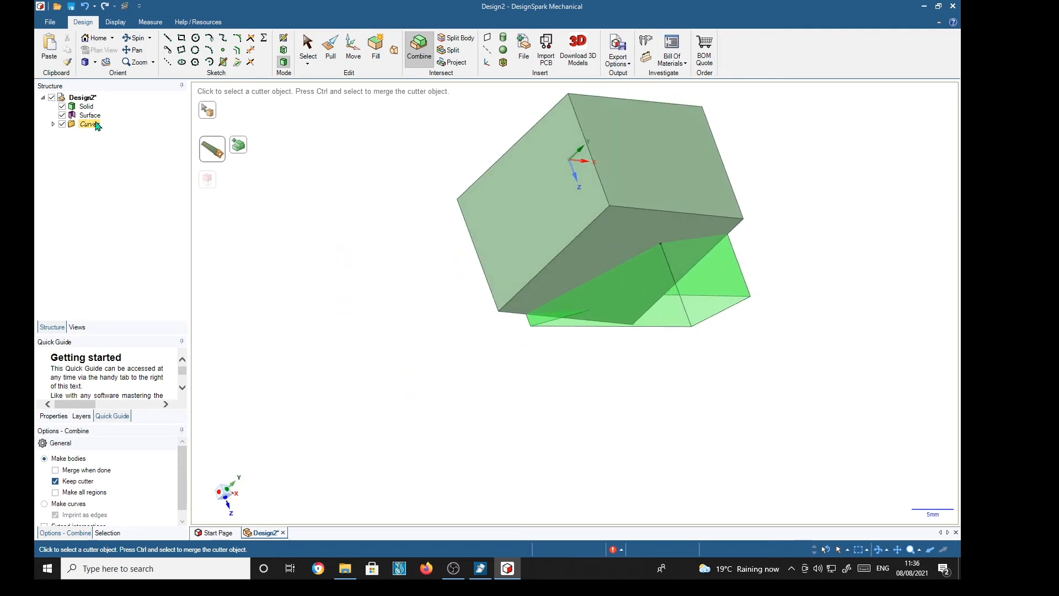
click(62, 106)
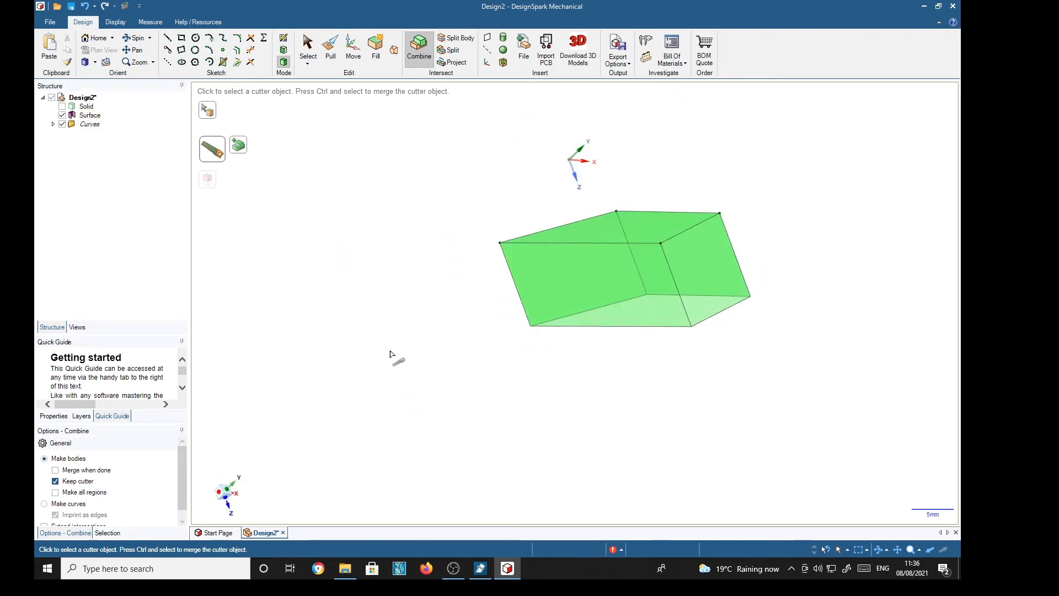
key(Escape)
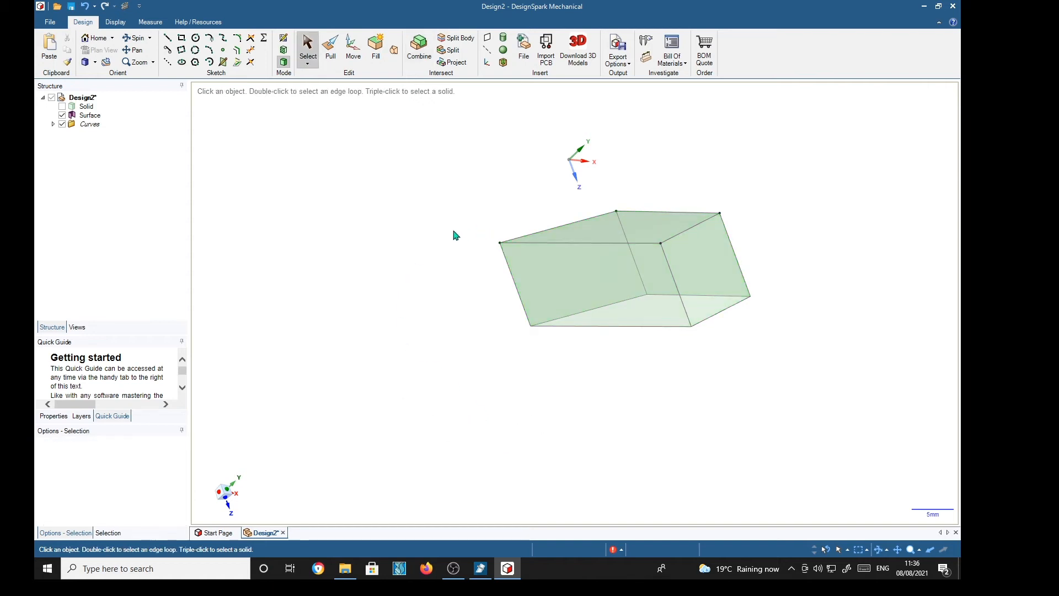
- Try Combine again on the merged surface body and leave the command
drag(467, 156, 834, 385)
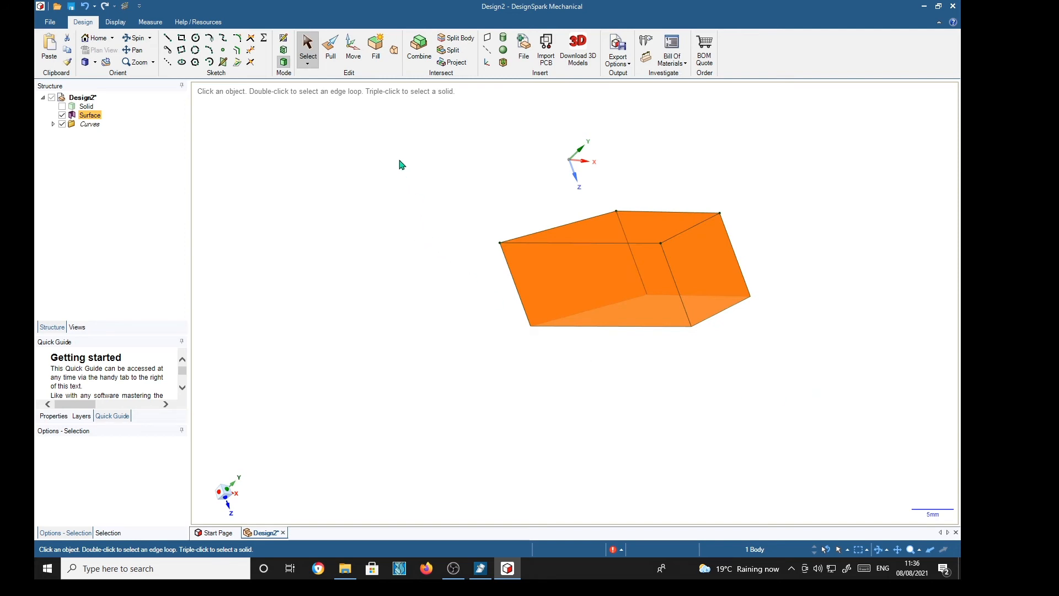
click(419, 45)
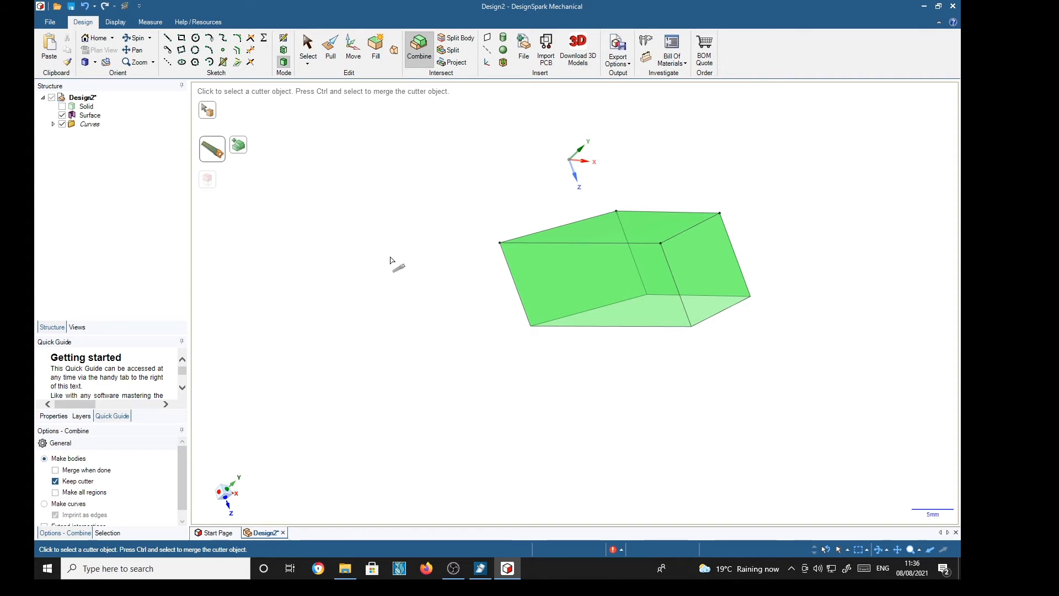
key(Escape)
- Try the Blend command on the whole merged surface body and clear the selection
drag(445, 145, 896, 374)
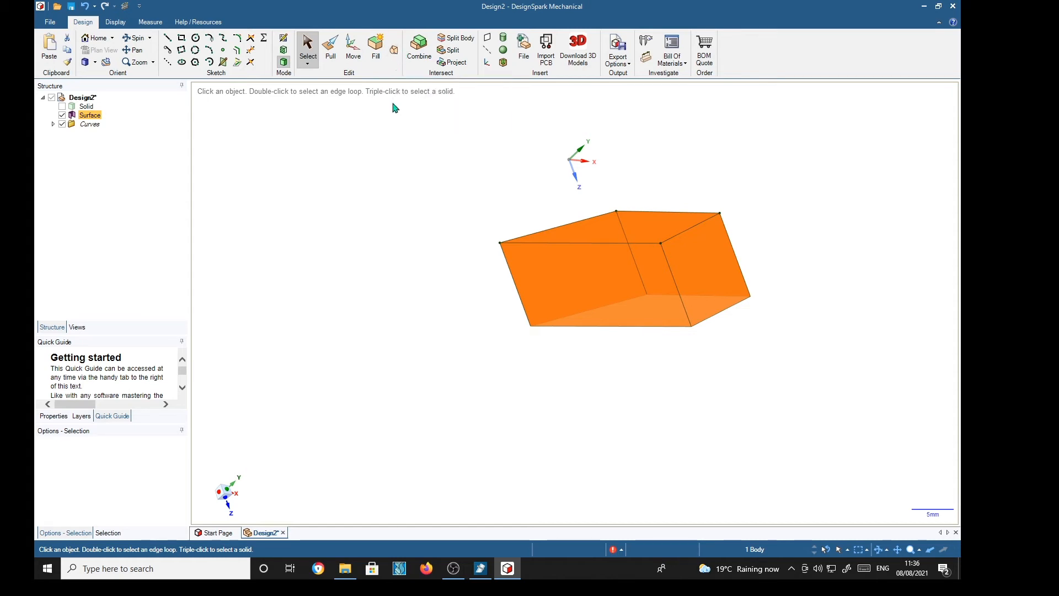
click(394, 50)
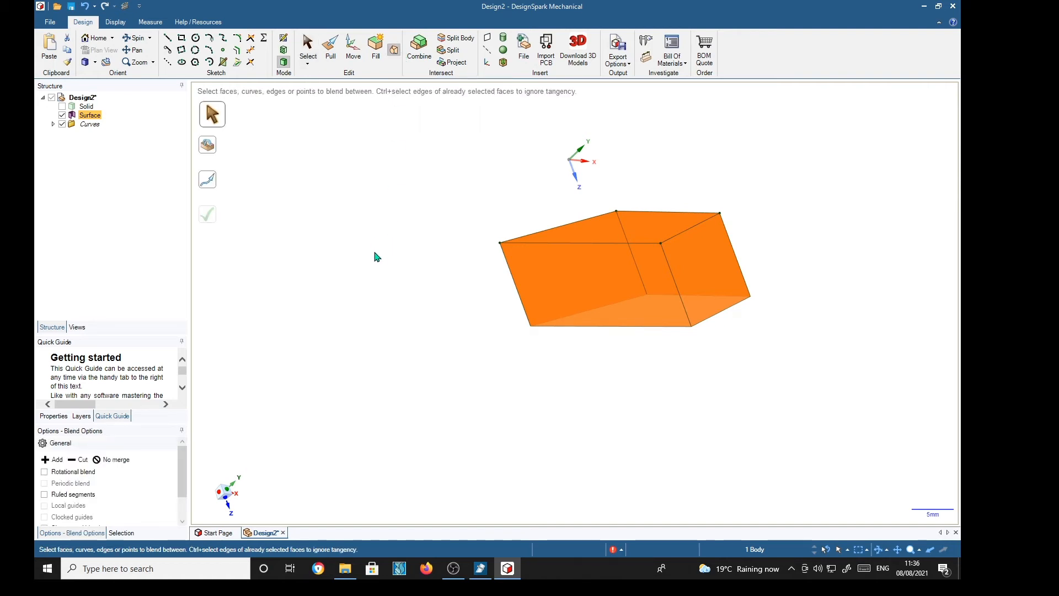
middle_drag(394, 247, 486, 386)
middle_drag(403, 371, 392, 260)
drag(461, 108, 814, 478)
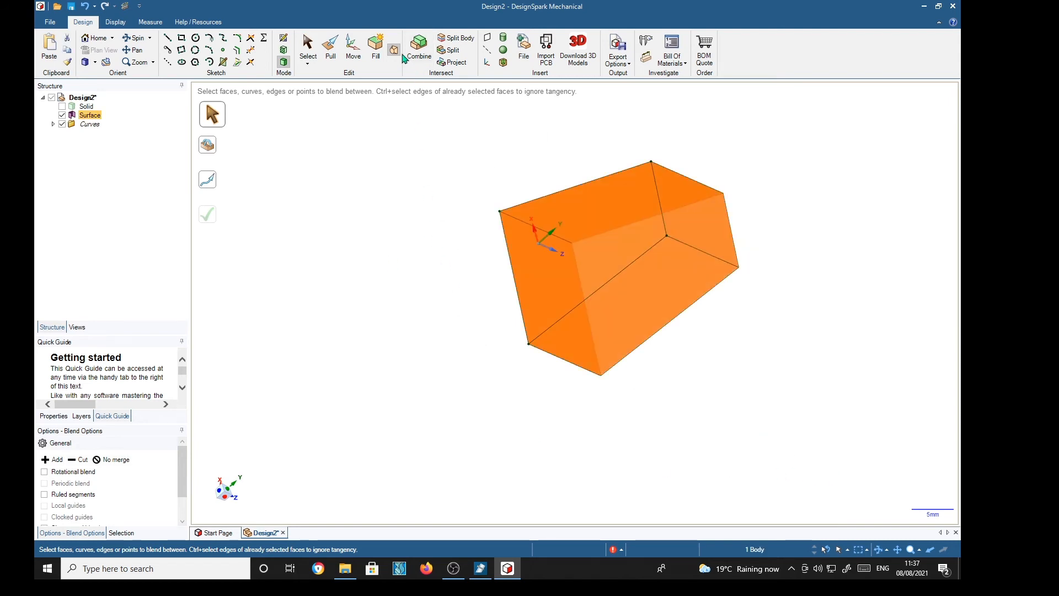
click(416, 275)
middle_drag(377, 337, 377, 438)
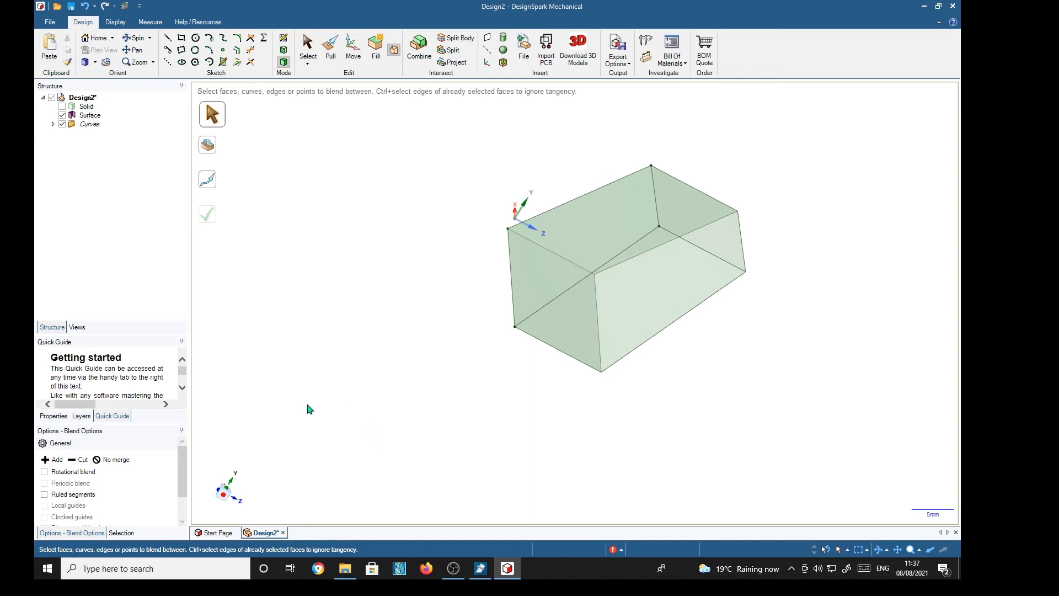
- Undo the surface operations, 3D lines, points and box extrusion until only the flat square surface is left
key(ctrl+z)
key(ctrl+z)
key(ctrl+z)
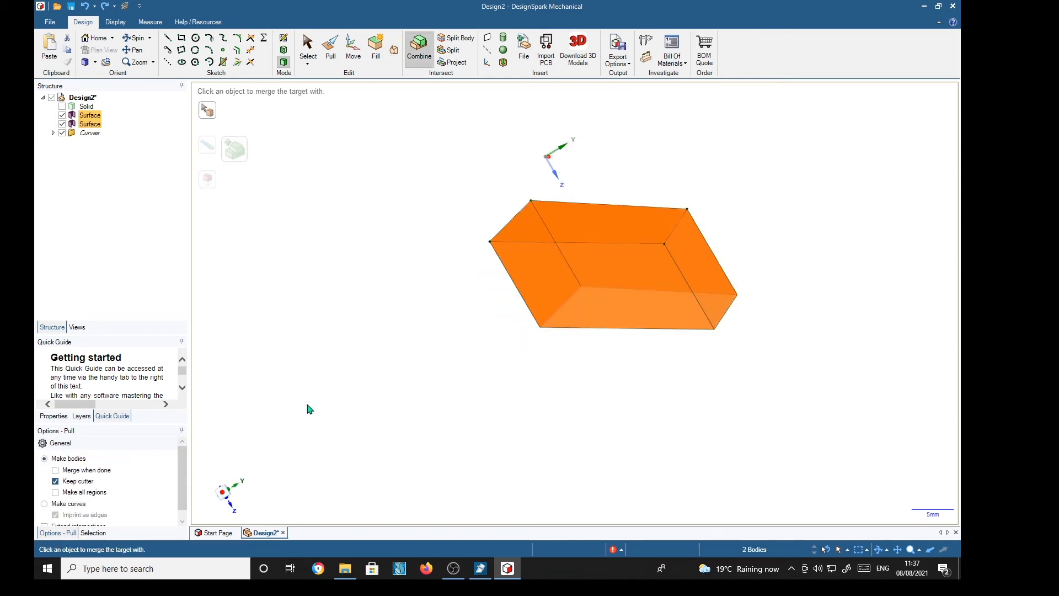
key(ctrl+z)
key(ctrl+z)
key(ctrl+z)
key(ctrl+z)
key(ctrl+z)
key(ctrl+z)
key(ctrl+z)
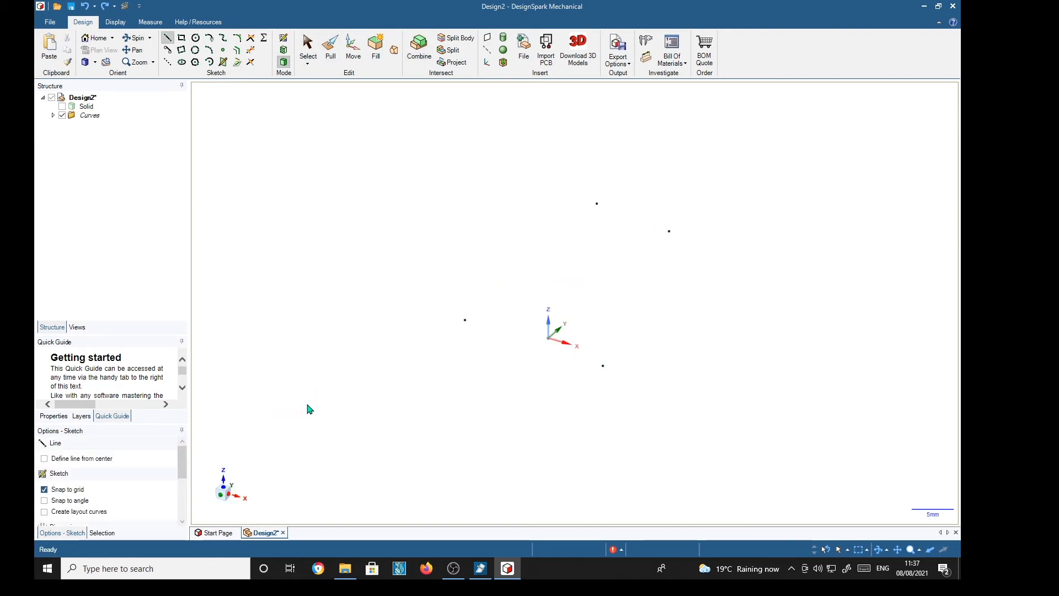
key(ctrl+z)
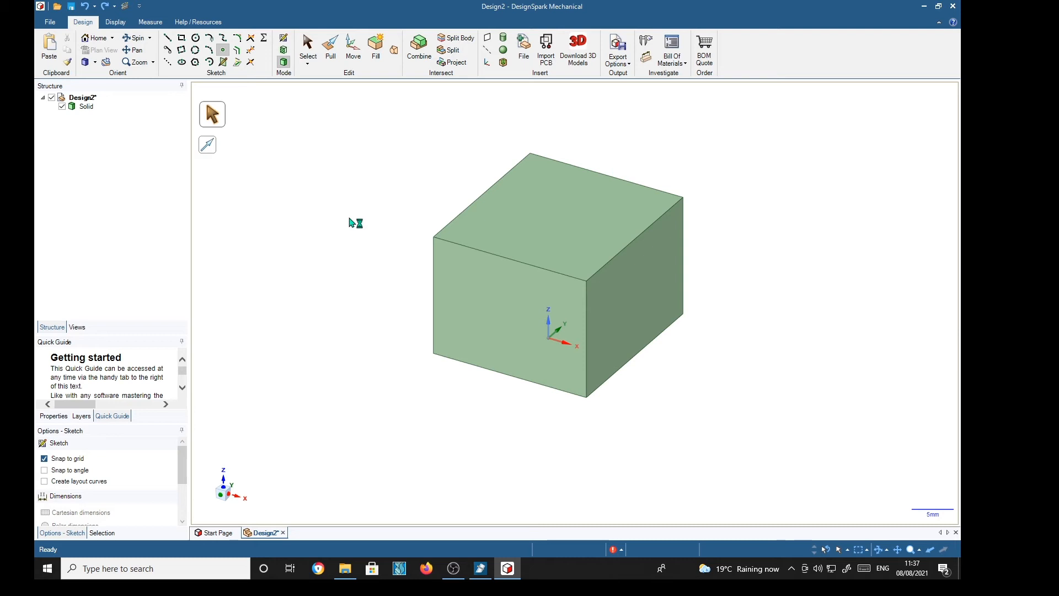
key(p)
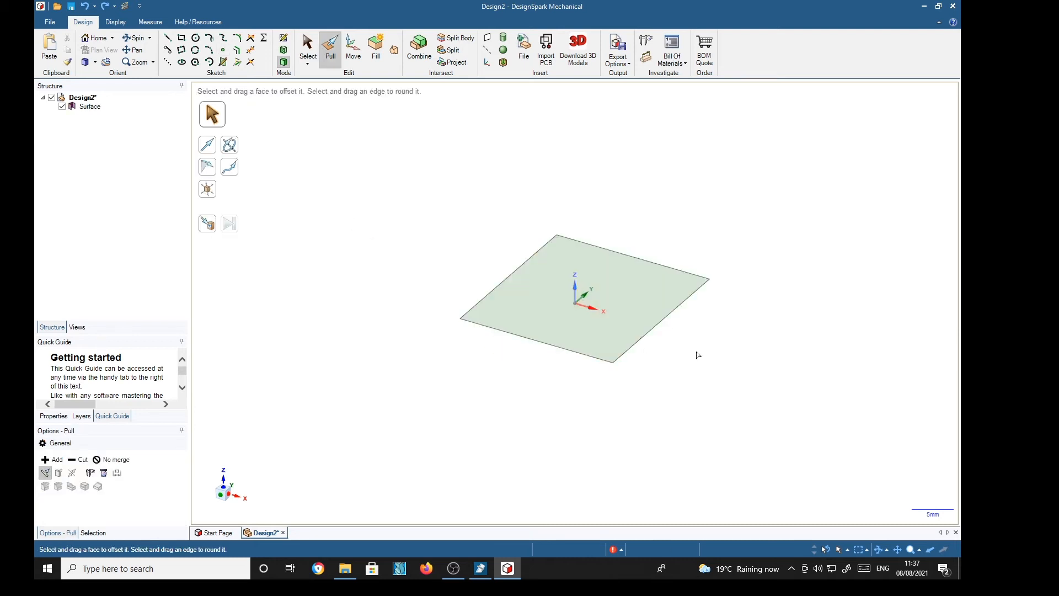
- Sketch a six-sided polygon about 12 mm in diameter on the grid beside the square
click(654, 291)
shift+middle_drag(653, 282, 502, 338)
click(457, 205)
click(195, 62)
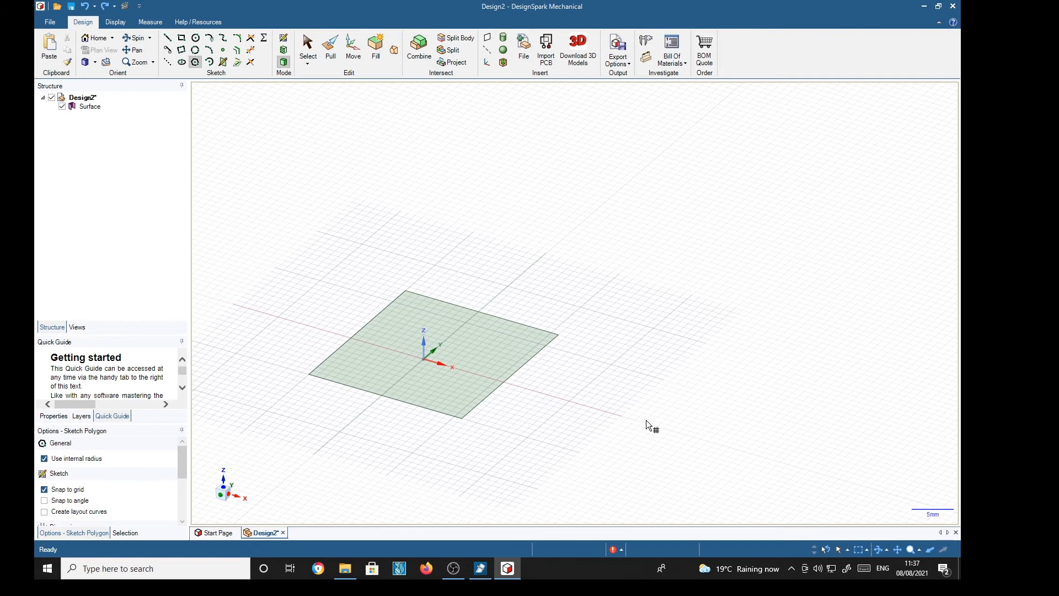
click(634, 421)
click(643, 423)
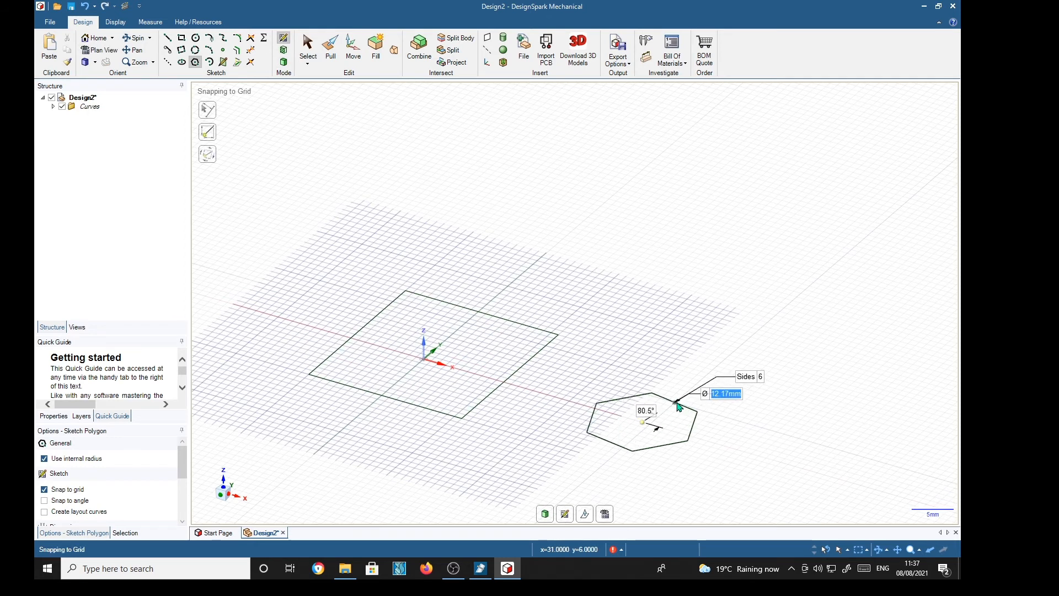
click(679, 407)
- Pull the square upward into a box and the hexagon upward into a shorter prism
key(p)
click(465, 352)
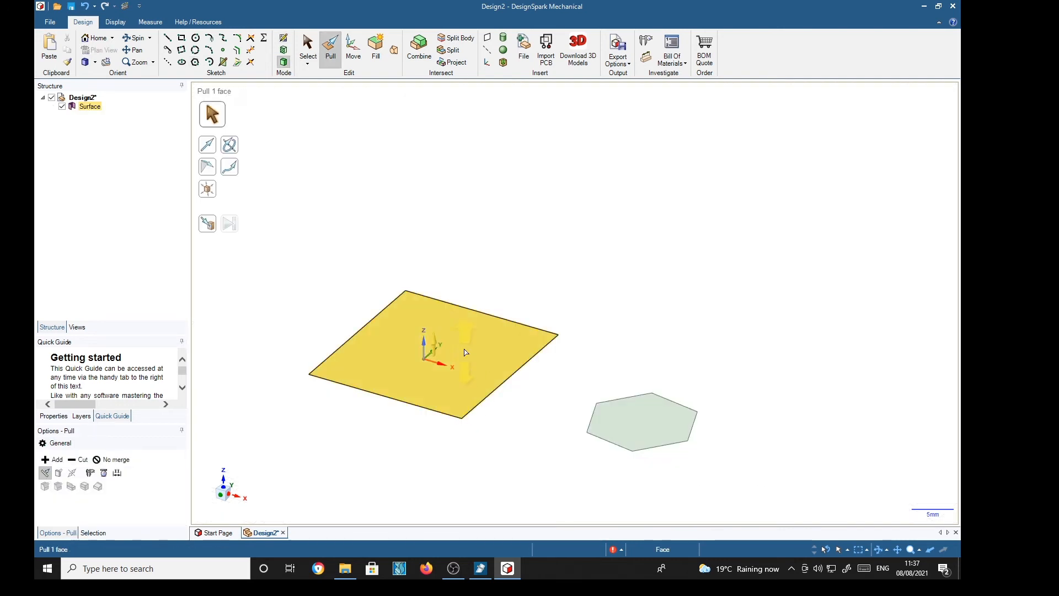
drag(480, 357, 466, 209)
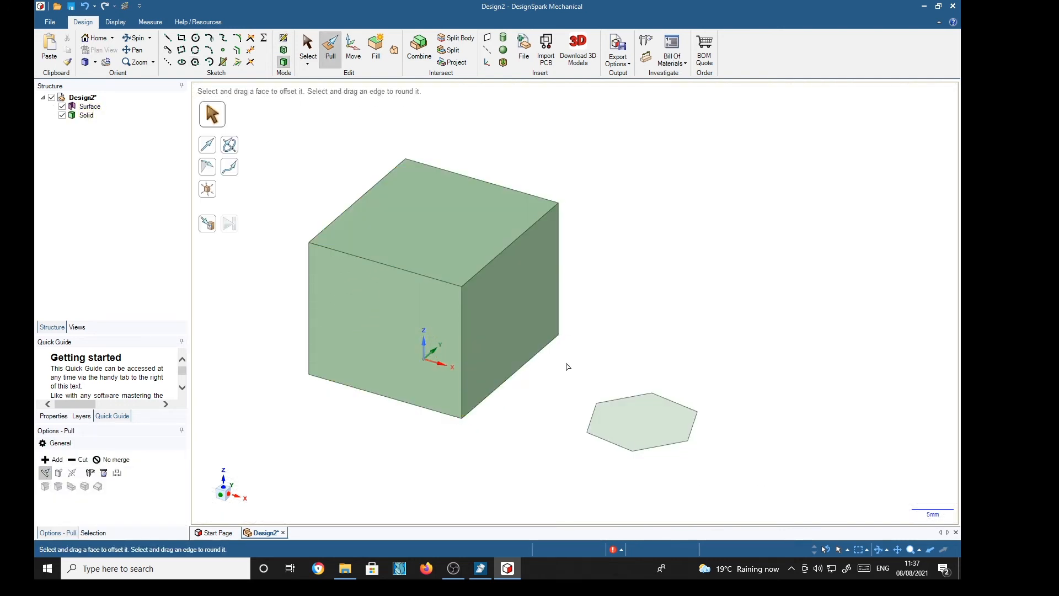
click(683, 436)
drag(676, 425, 673, 353)
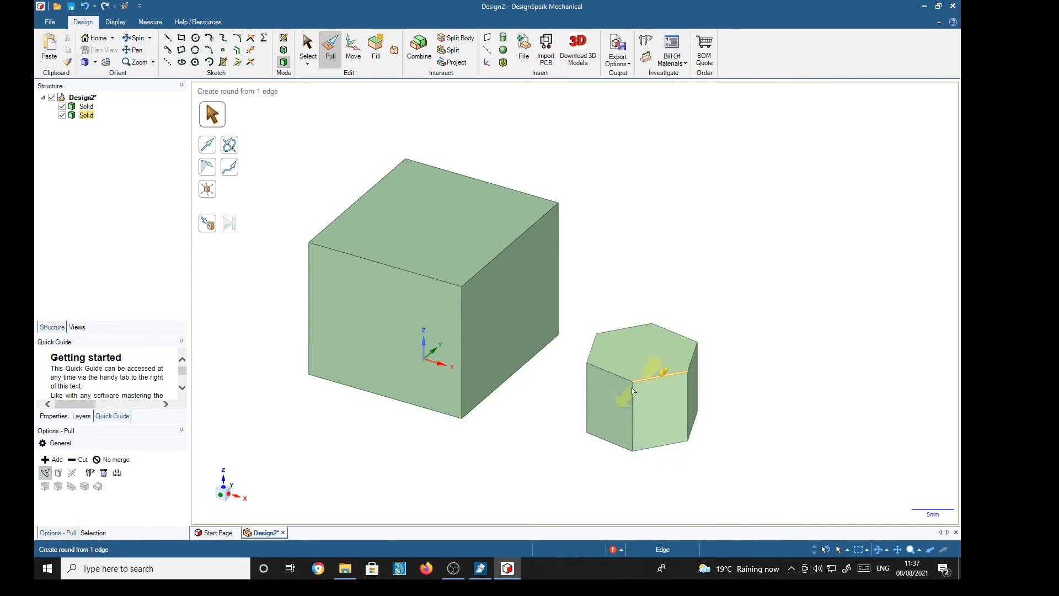
- Rename the hexagonal prism's solid in the structure tree as Polygon
click(87, 115)
right_click(86, 116)
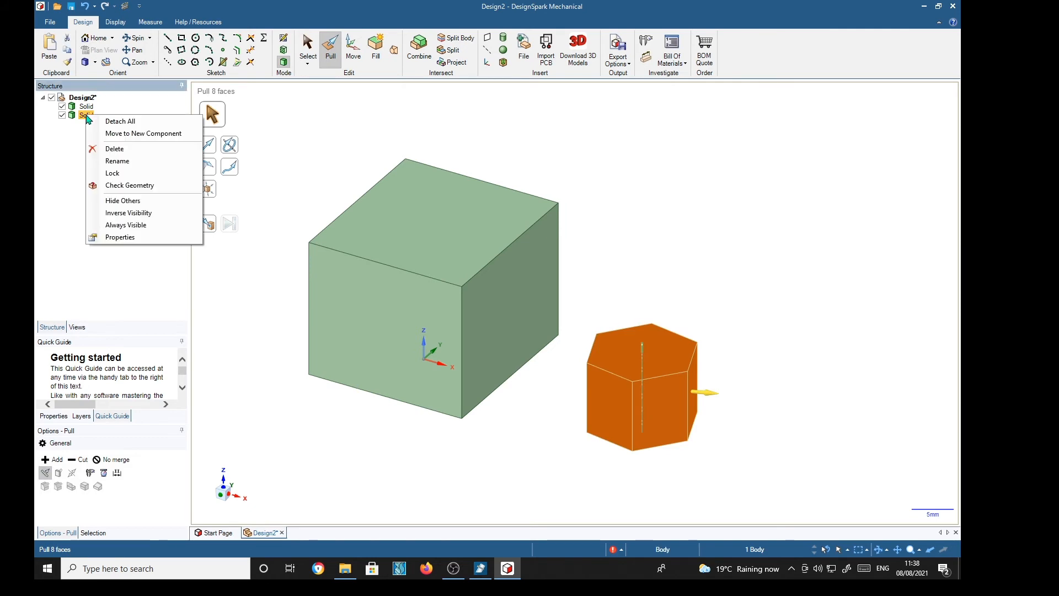
click(117, 161)
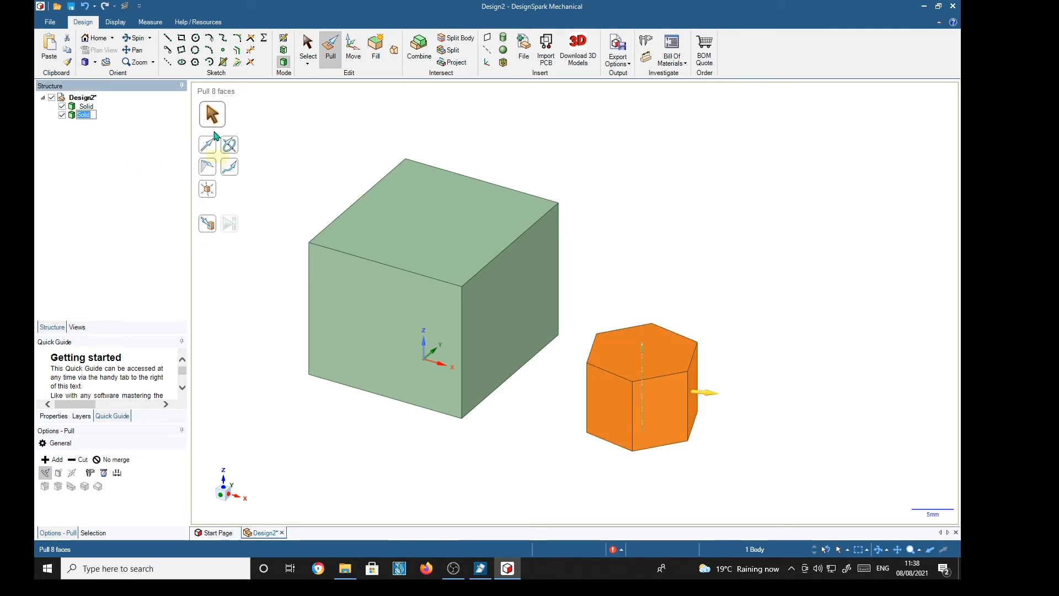
text(Polygon)
key(Return)
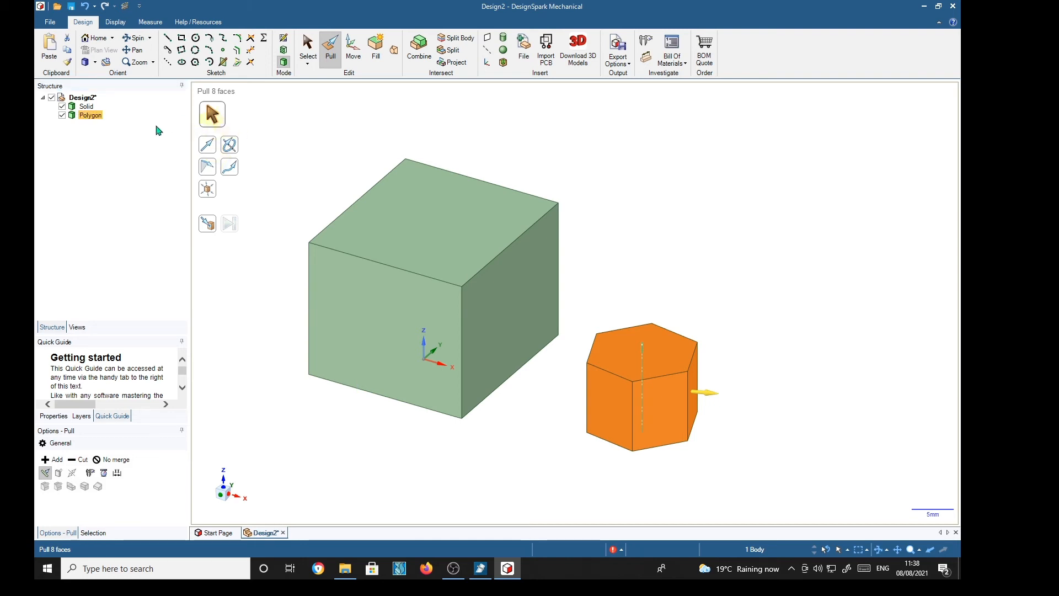
- Rename the box's solid in the structure tree as Cube
right_click(90, 106)
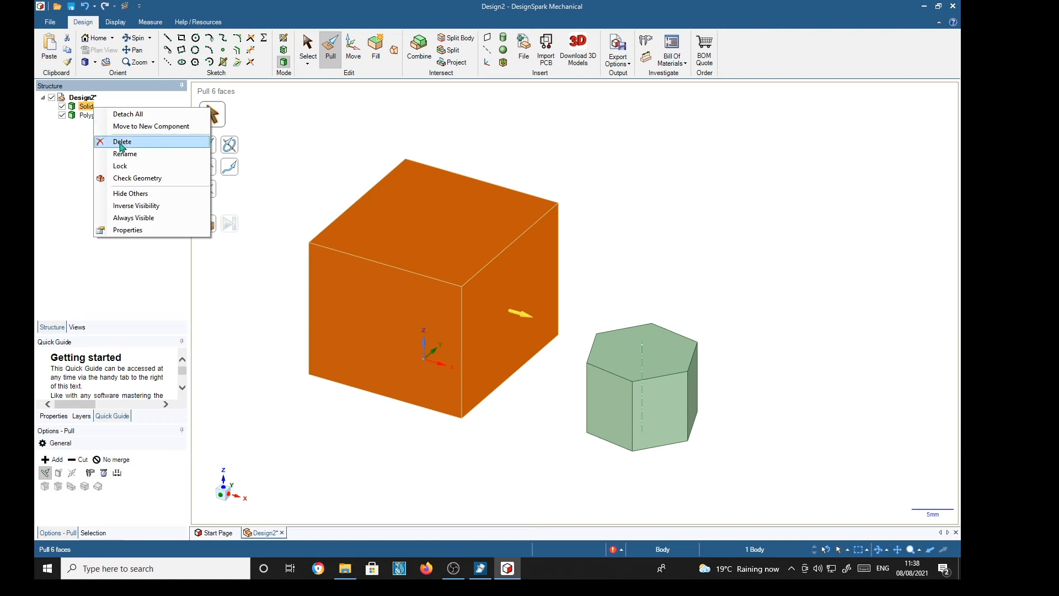
click(123, 154)
text(Cube)
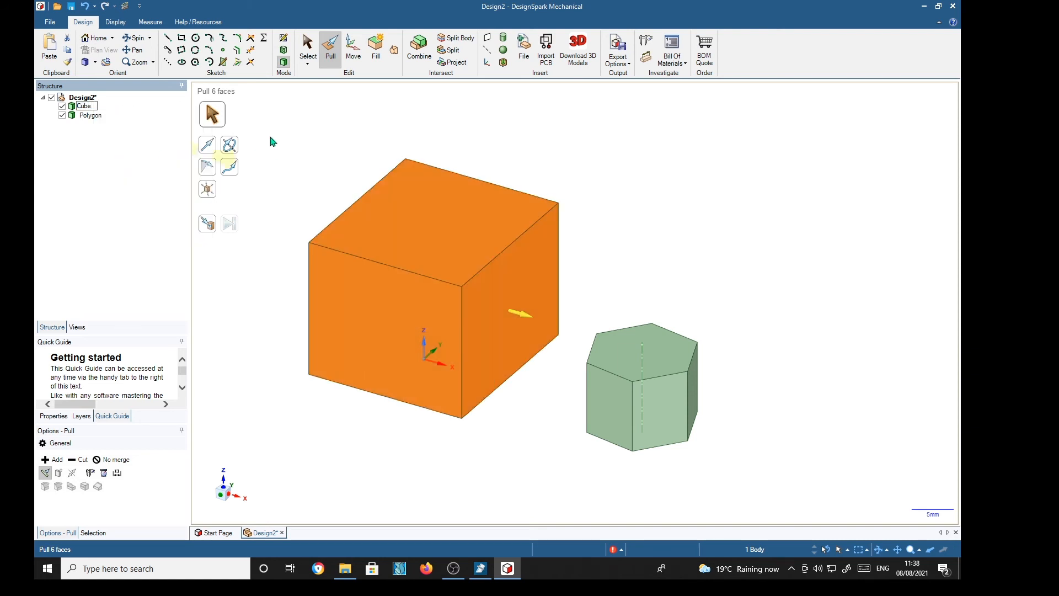
click(270, 140)
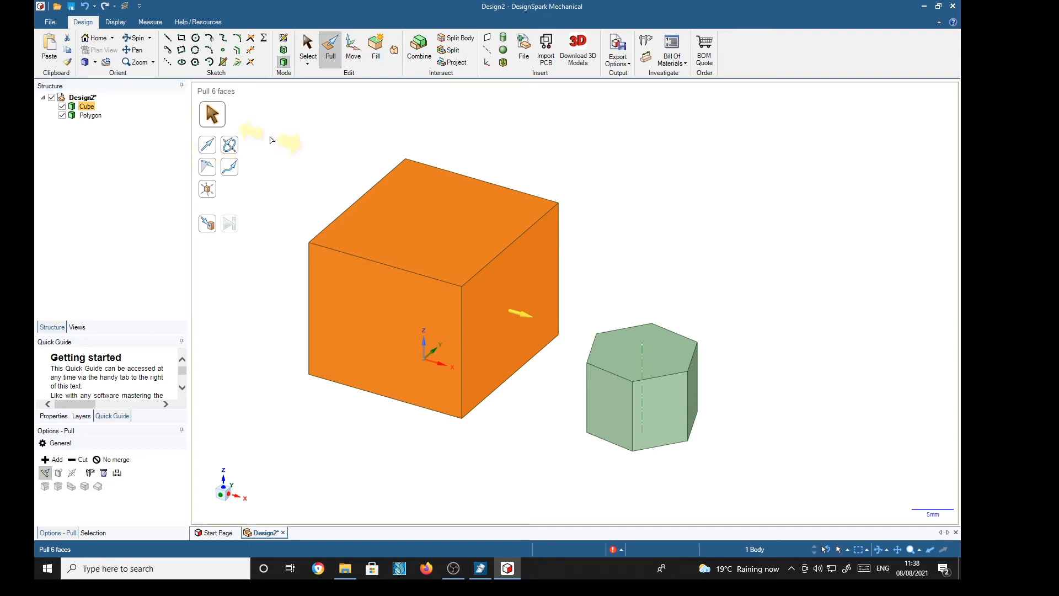
- Move the Polygon solid upward along the vertical axis by about 6 mm
click(90, 116)
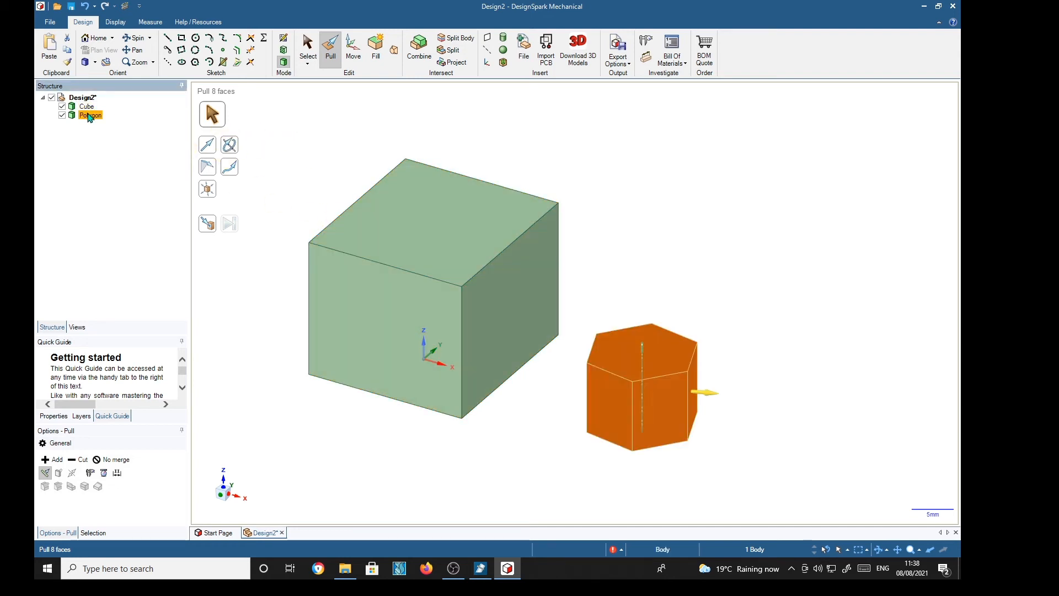
click(353, 48)
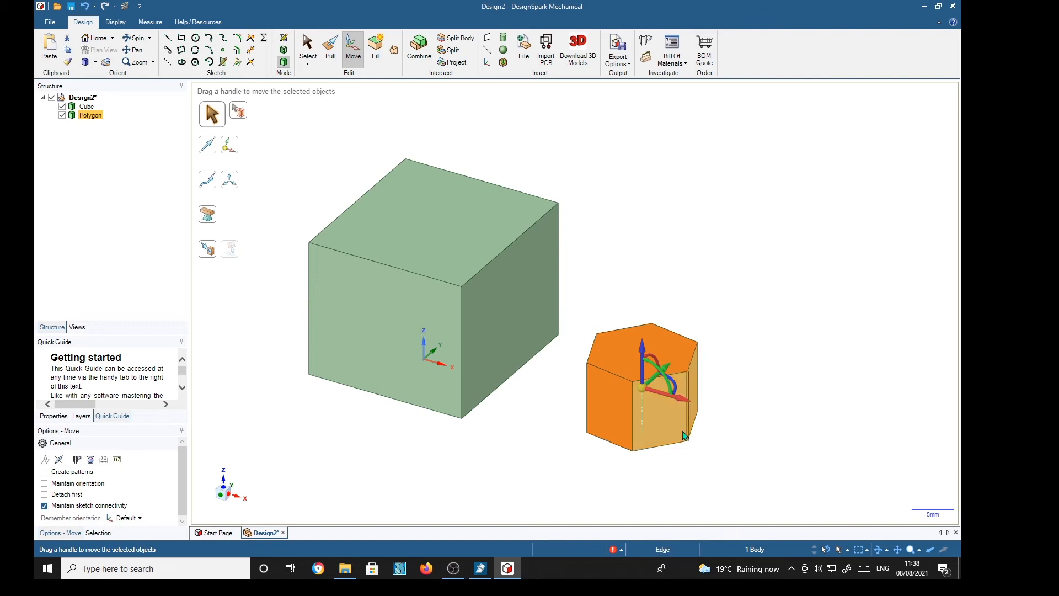
drag(651, 370, 653, 325)
middle_drag(653, 326, 713, 515)
middle_drag(729, 465, 704, 473)
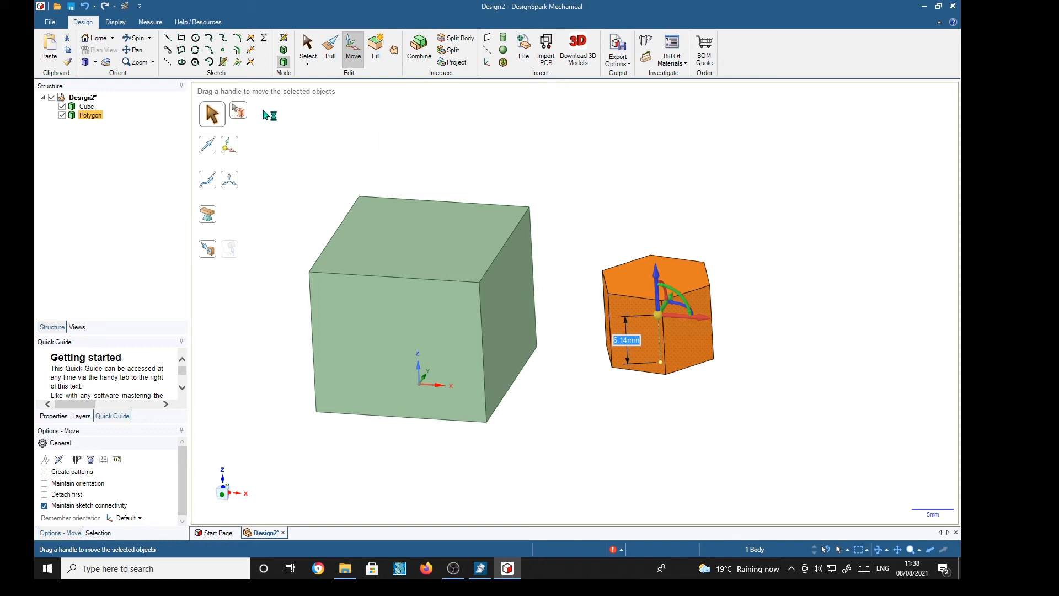
- Draw four 3D lines joining the corners of the cube's side face to the matching corners of the facing prism face
click(169, 40)
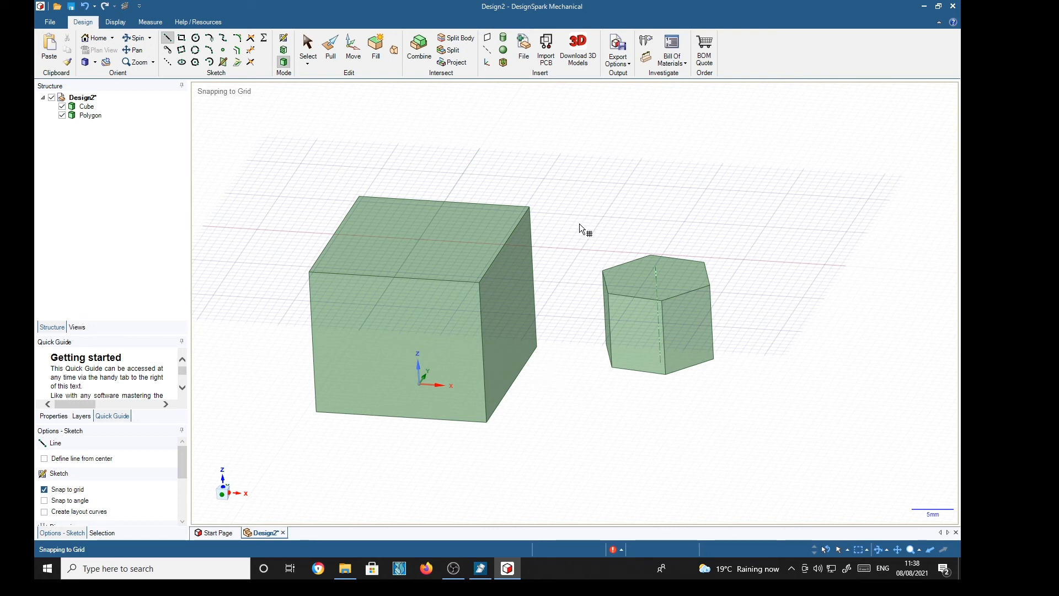
key(Escape)
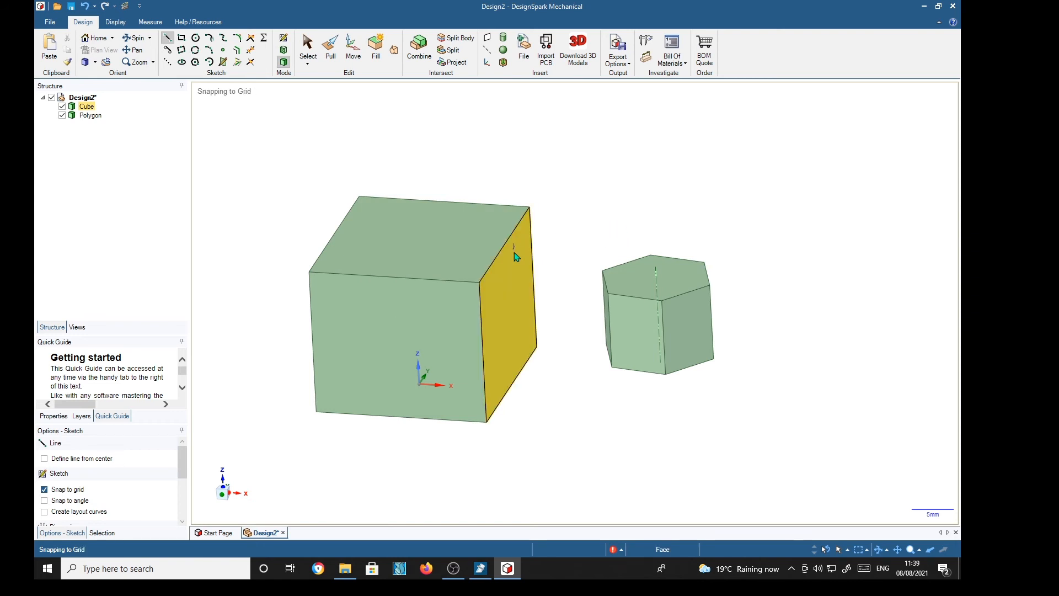
click(478, 282)
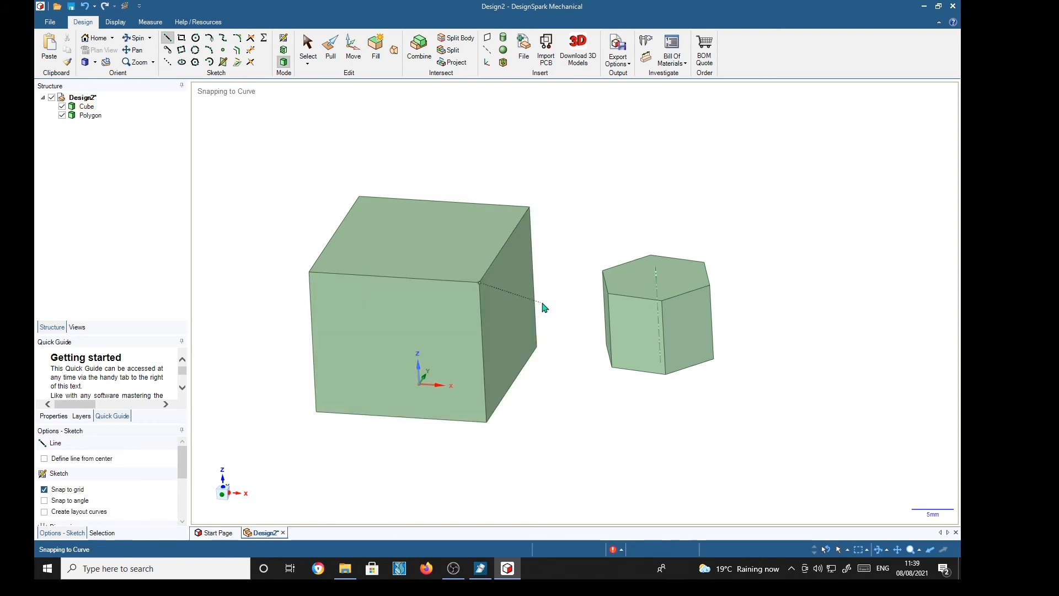
click(609, 294)
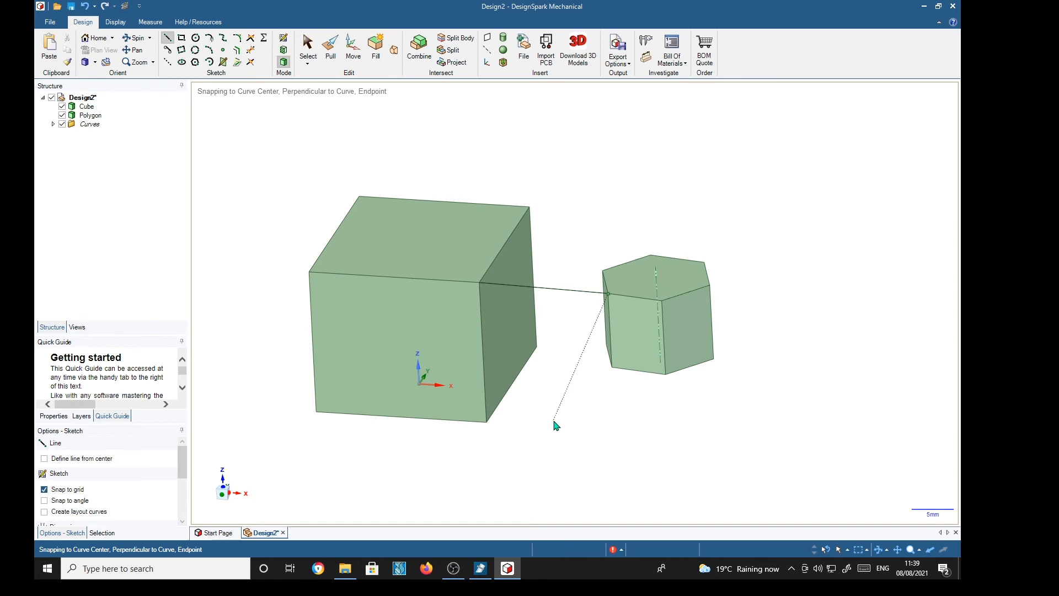
click(603, 272)
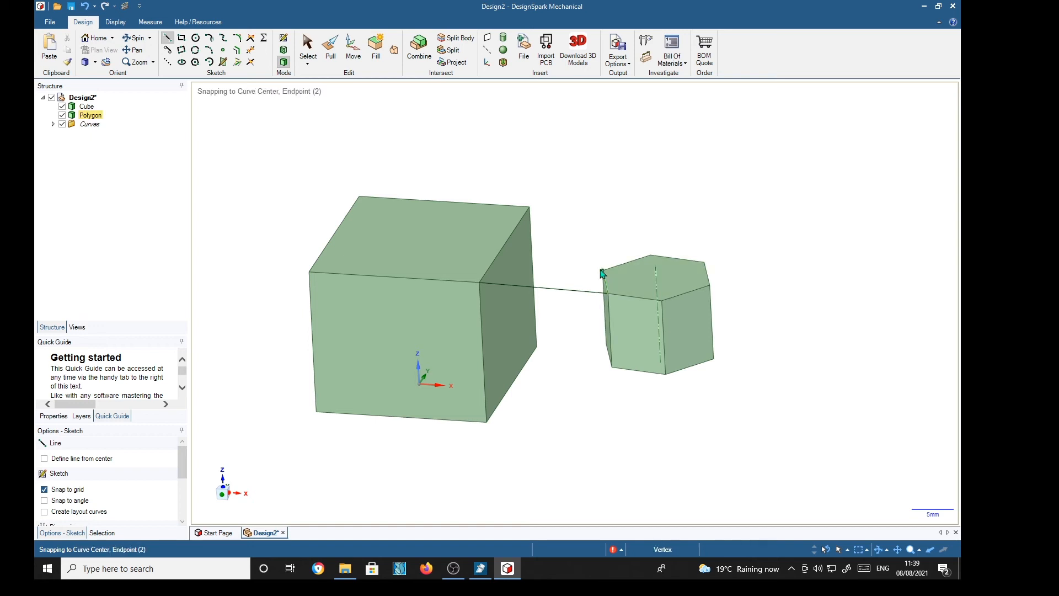
click(530, 208)
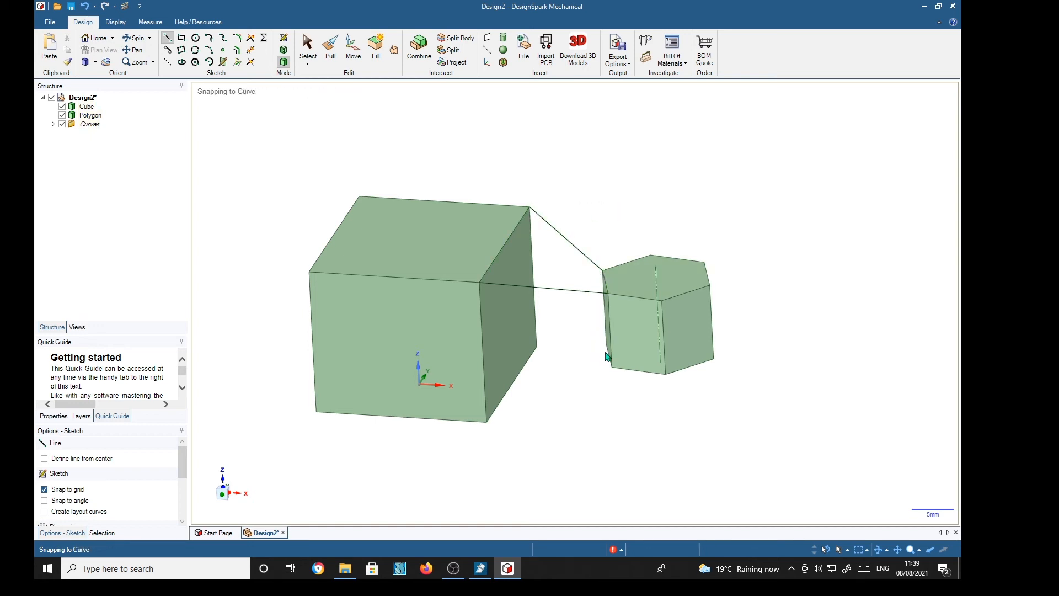
click(538, 347)
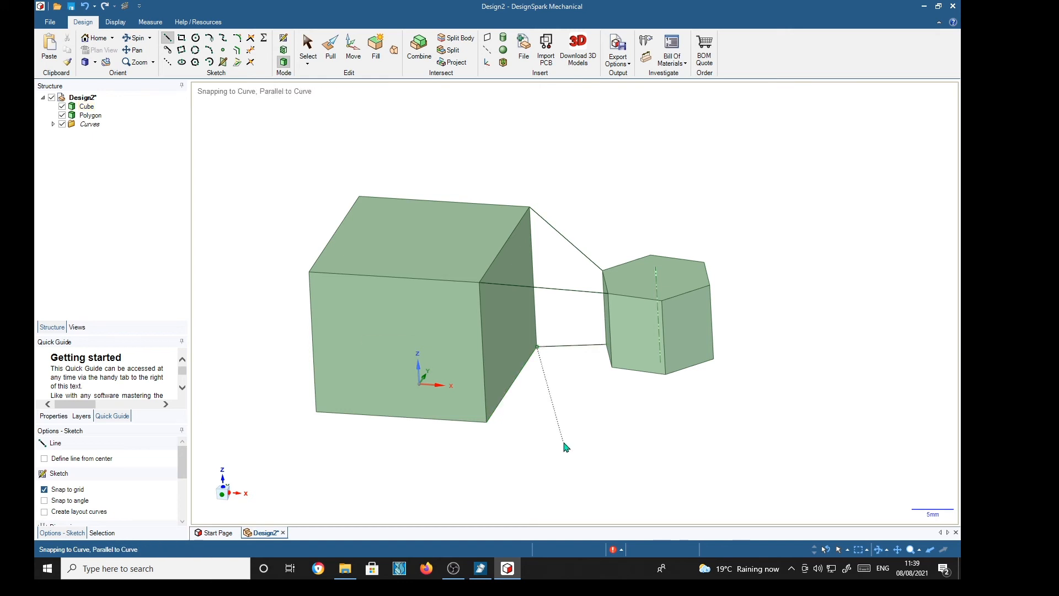
click(486, 423)
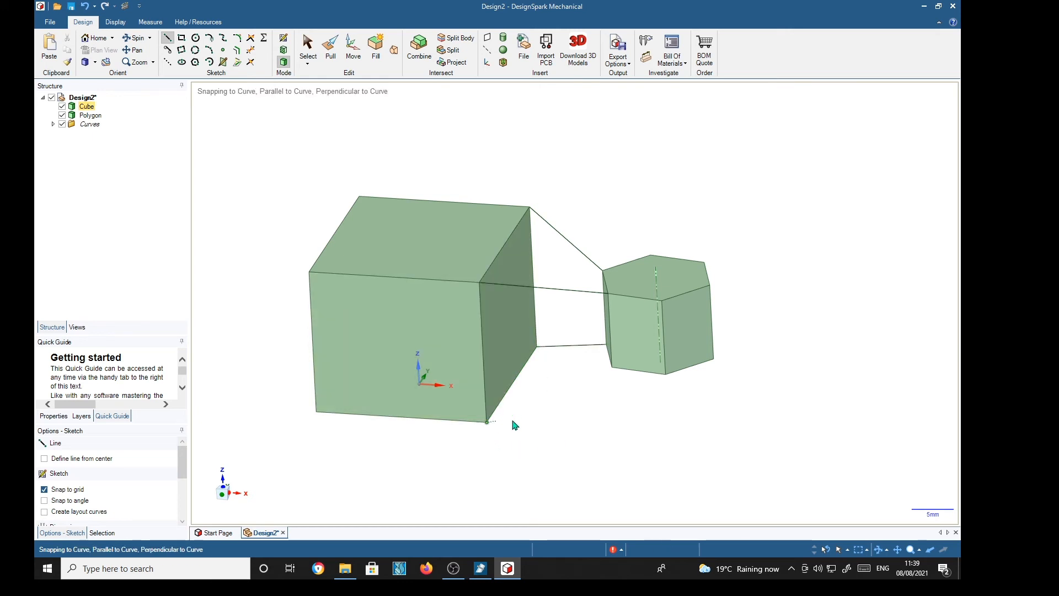
click(610, 368)
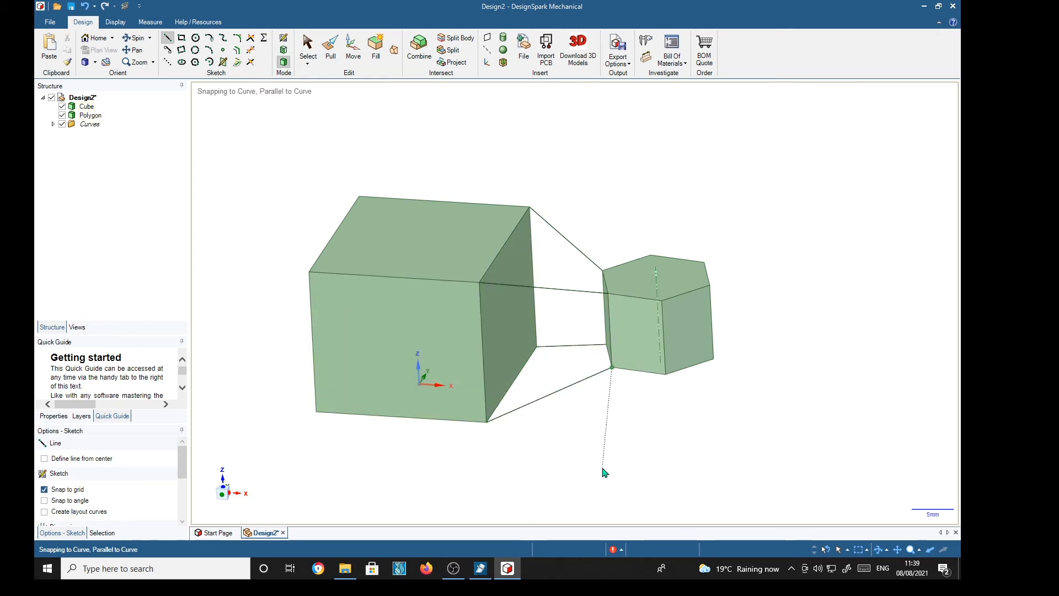
- Examine the connecting lines and the two facing faces from several angles, and leave line drawing
mouse_move(587, 482)
middle_down()
mouse_move(669, 496)
mouse_move(731, 461)
mouse_move(613, 461)
mouse_move(571, 493)
mouse_move(574, 473)
mouse_move(650, 447)
middle_up()
mouse_move(771, 461)
middle_down()
mouse_move(736, 497)
mouse_move(695, 478)
mouse_move(682, 443)
mouse_move(764, 400)
middle_up()
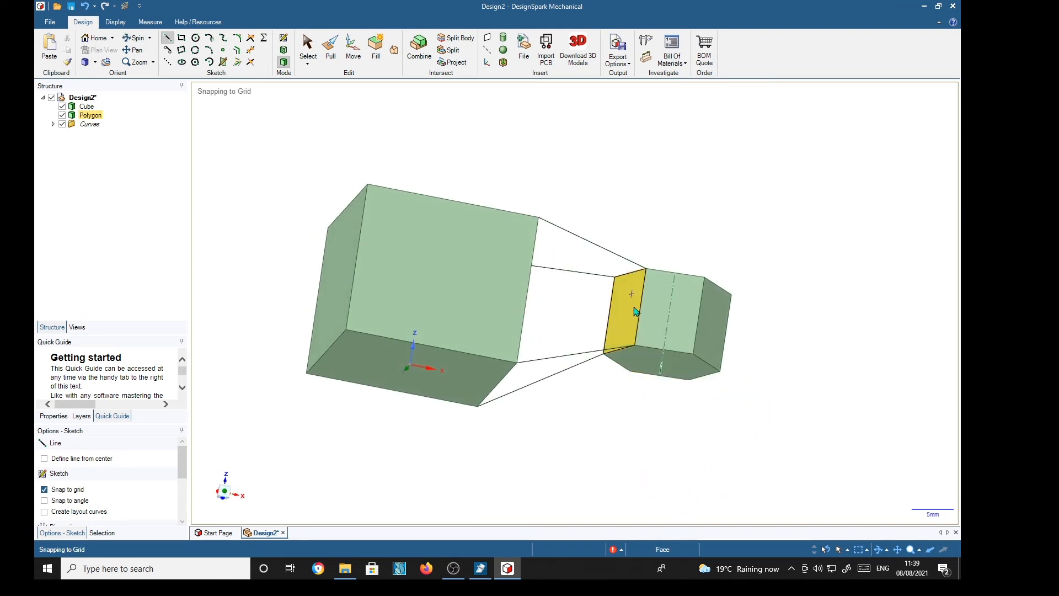
middle_drag(740, 470, 723, 509)
middle_drag(723, 509, 692, 509)
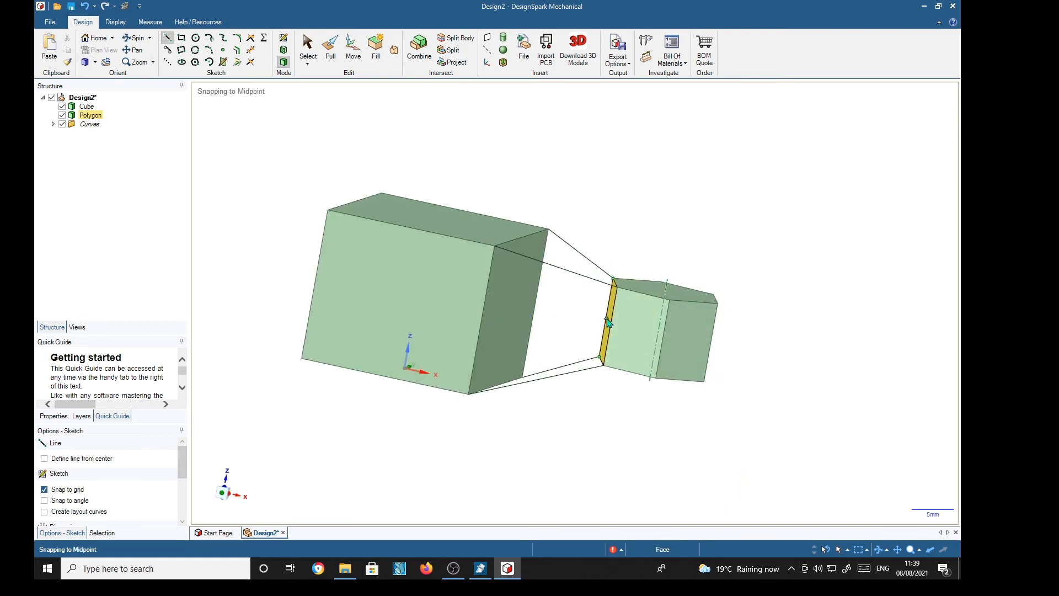
middle_drag(564, 448, 655, 480)
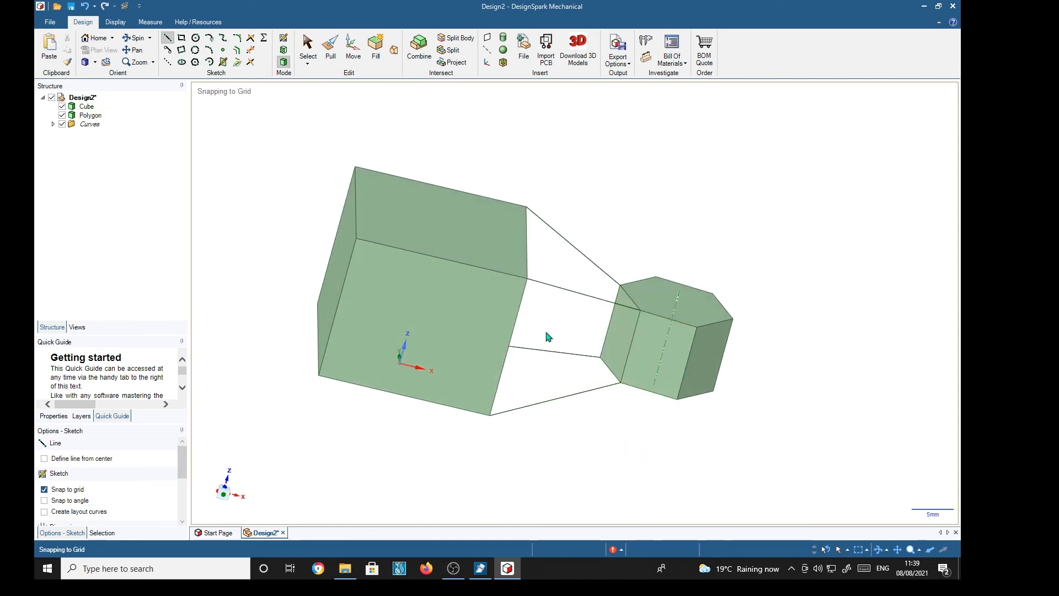
middle_drag(575, 432, 616, 439)
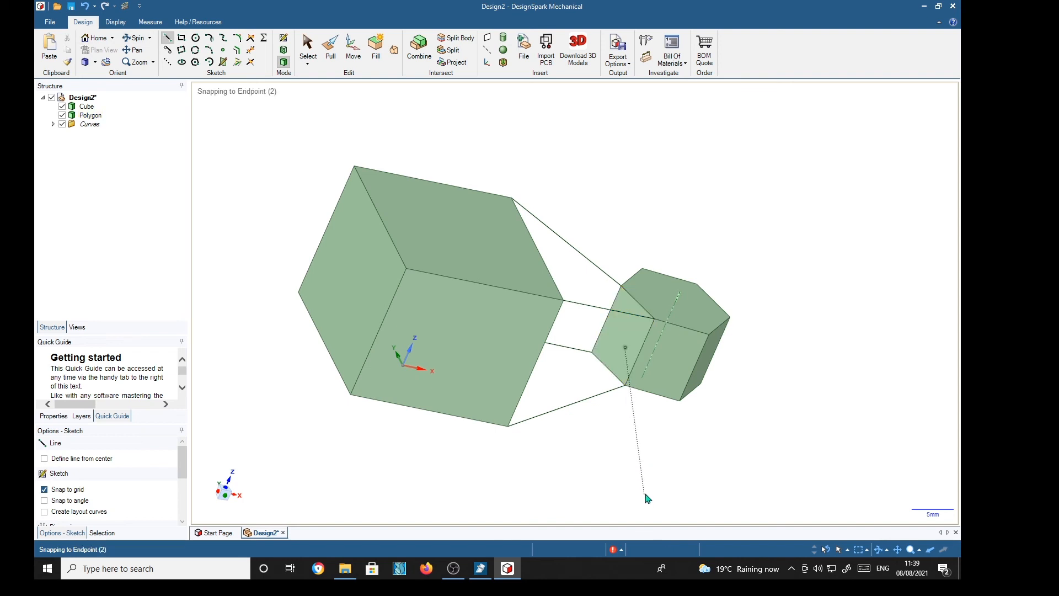
key(Escape)
- Blend the cube's side face with the facing side face of the hexagonal prism and complete the blend
click(317, 58)
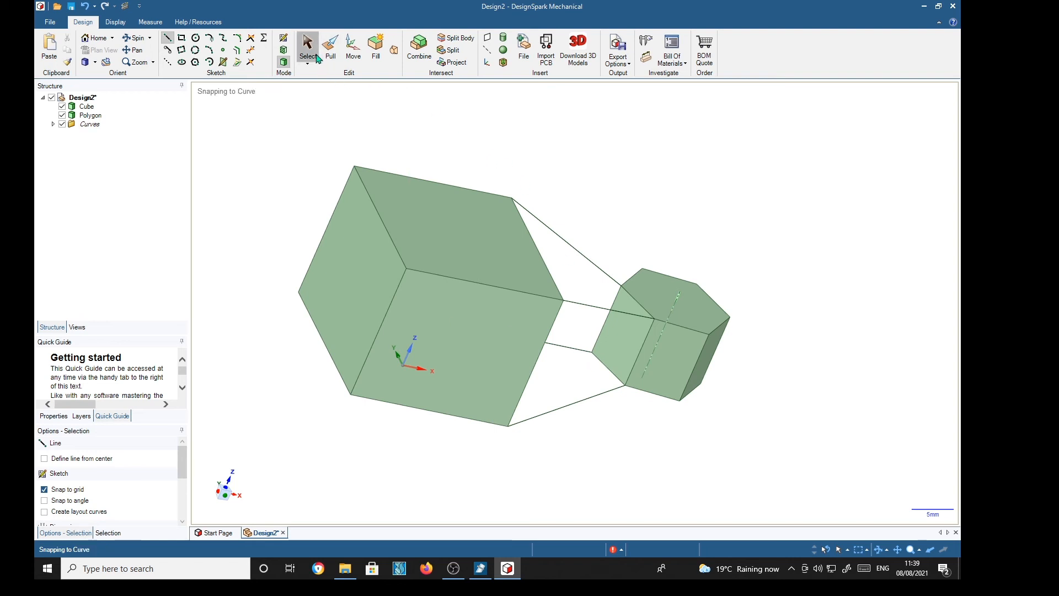
click(617, 334)
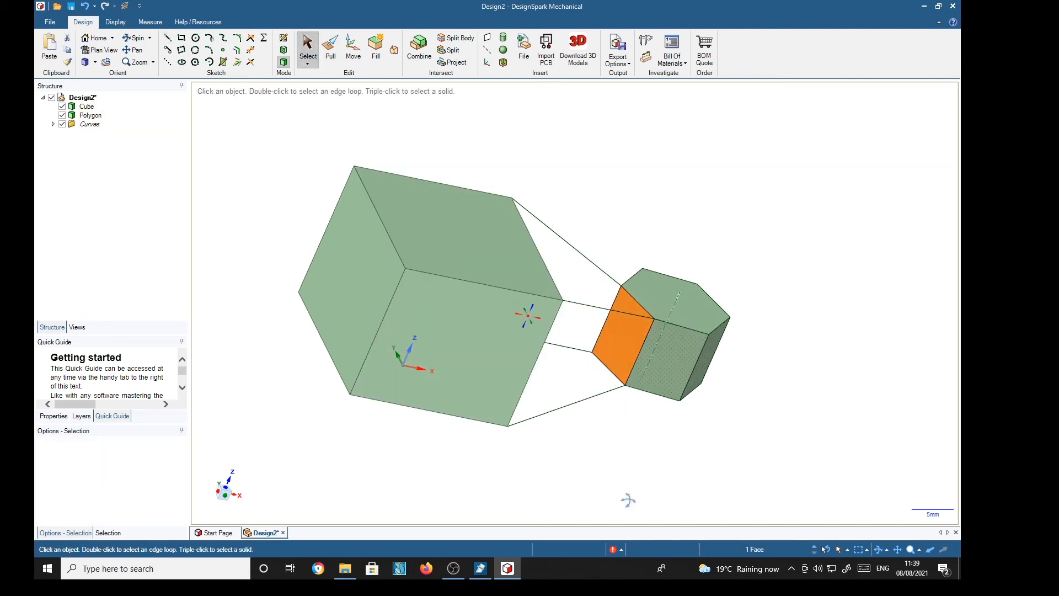
middle_drag(628, 499, 535, 483)
click(504, 362)
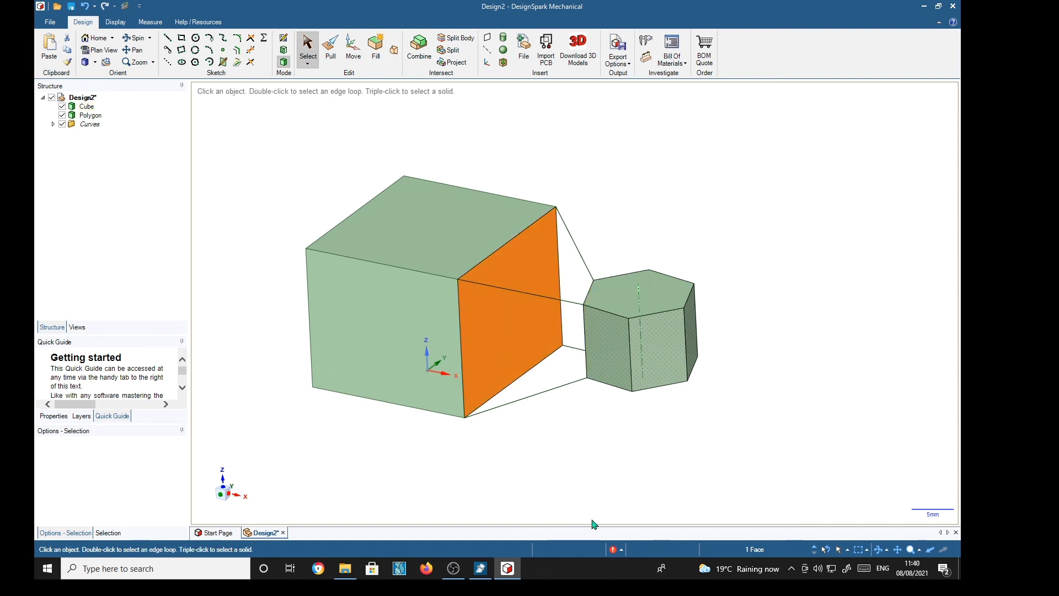
middle_drag(665, 520, 715, 498)
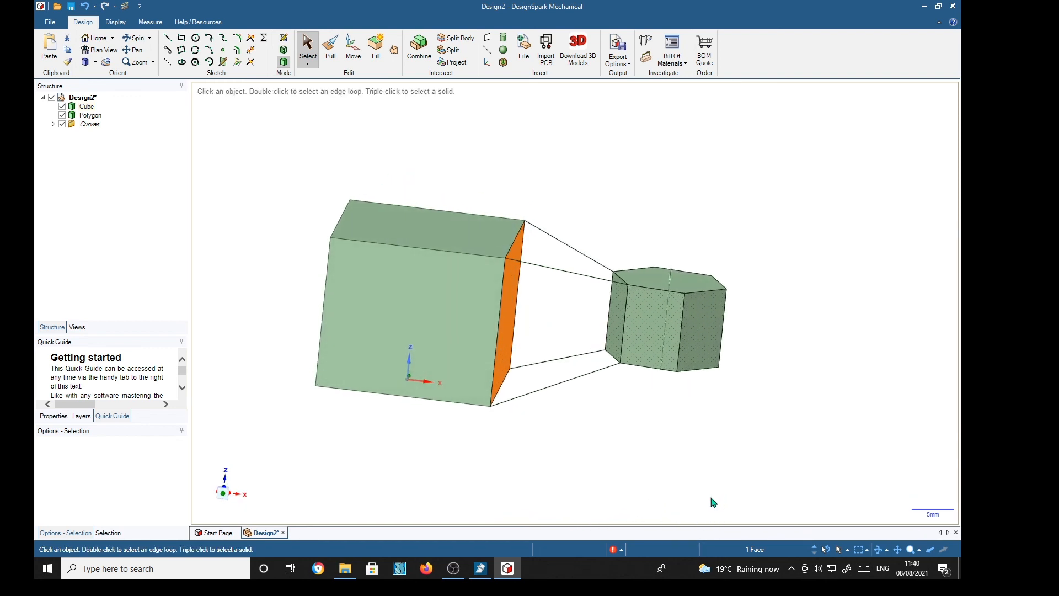
ctrl+click(616, 346)
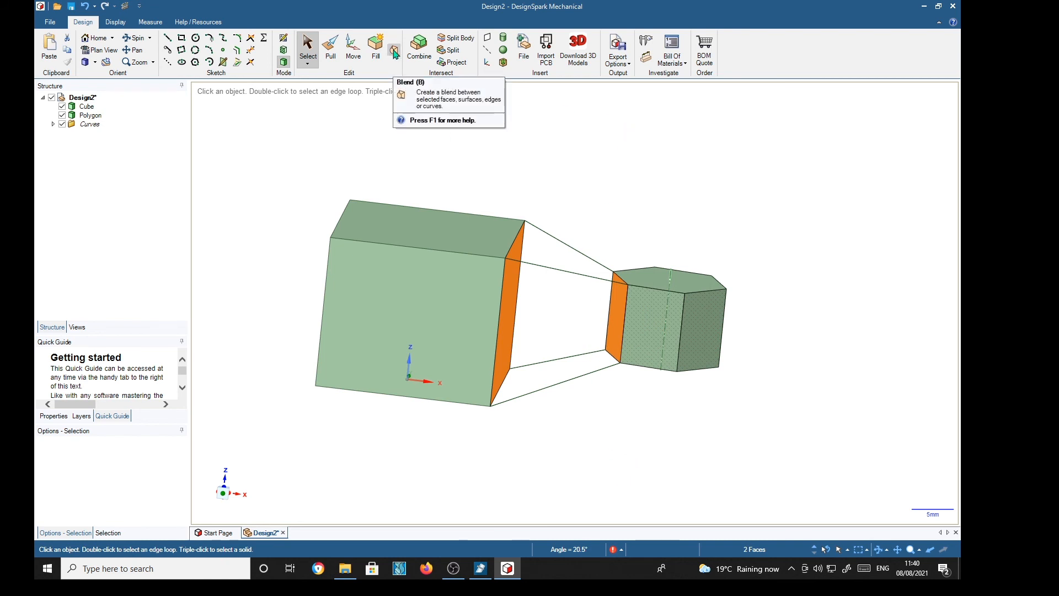
click(395, 53)
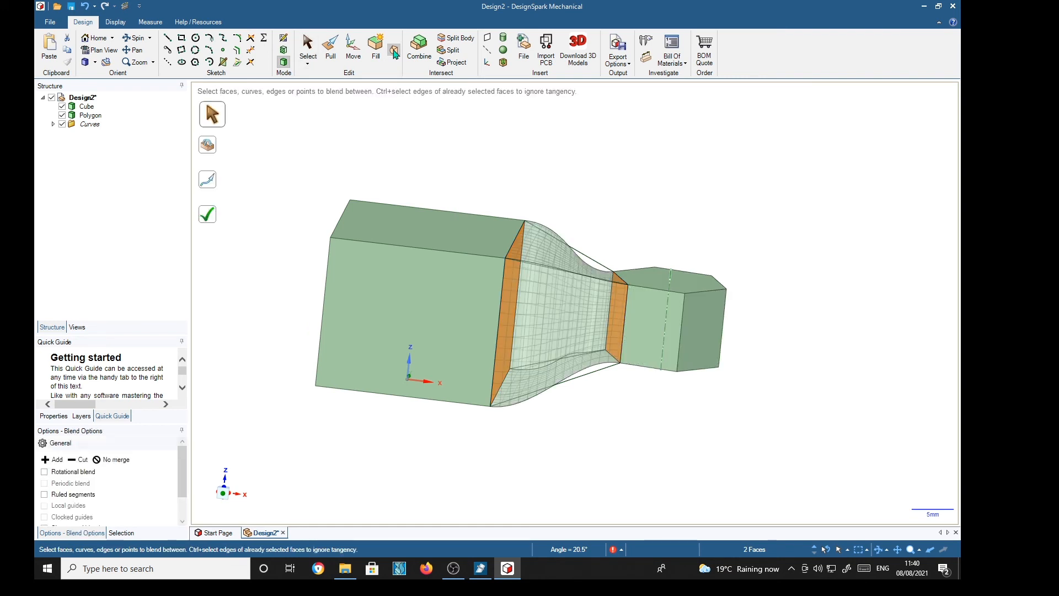
middle_drag(761, 208, 756, 367)
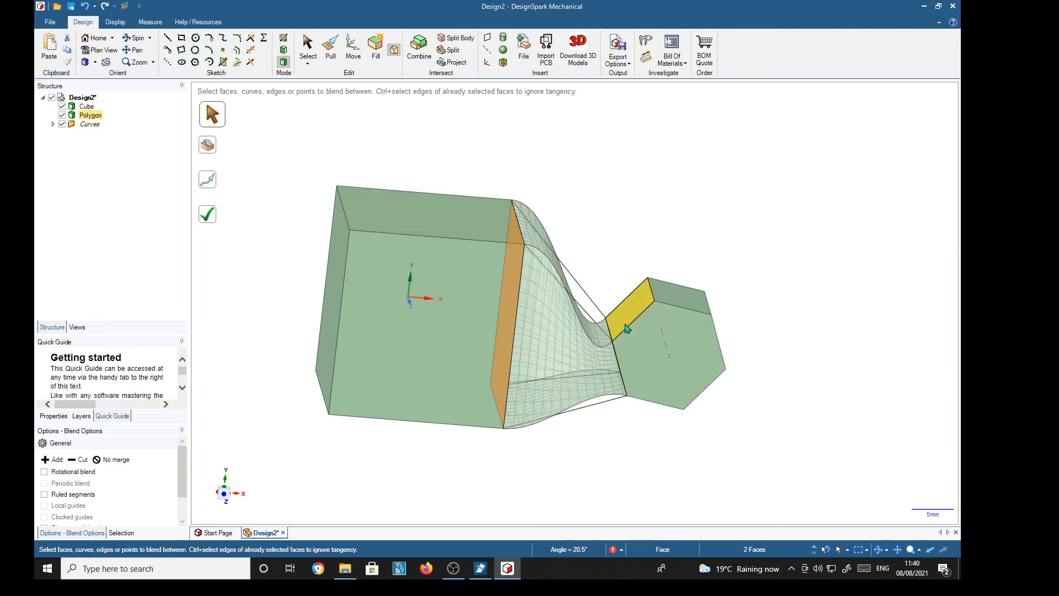
middle_drag(629, 426, 615, 394)
scroll(624, 443, up, 5)
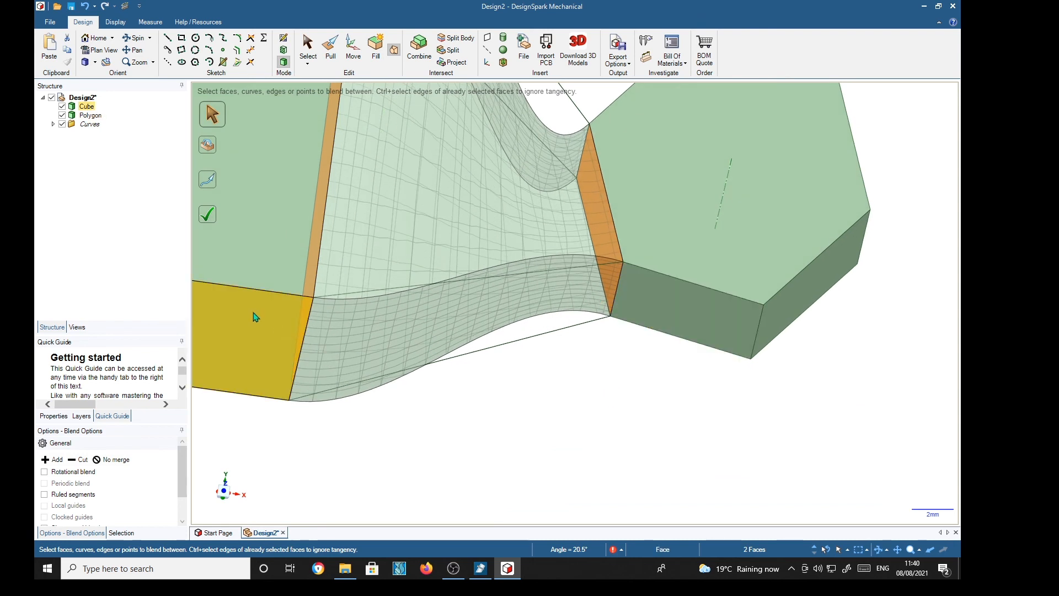
shift+middle_drag(577, 433, 814, 504)
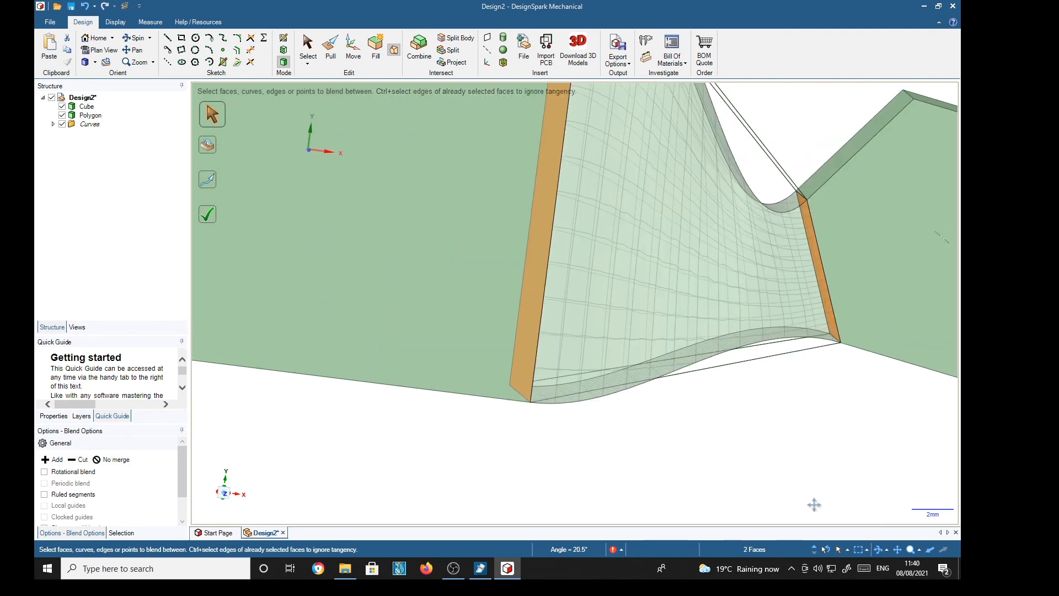
scroll(780, 508, down, 3)
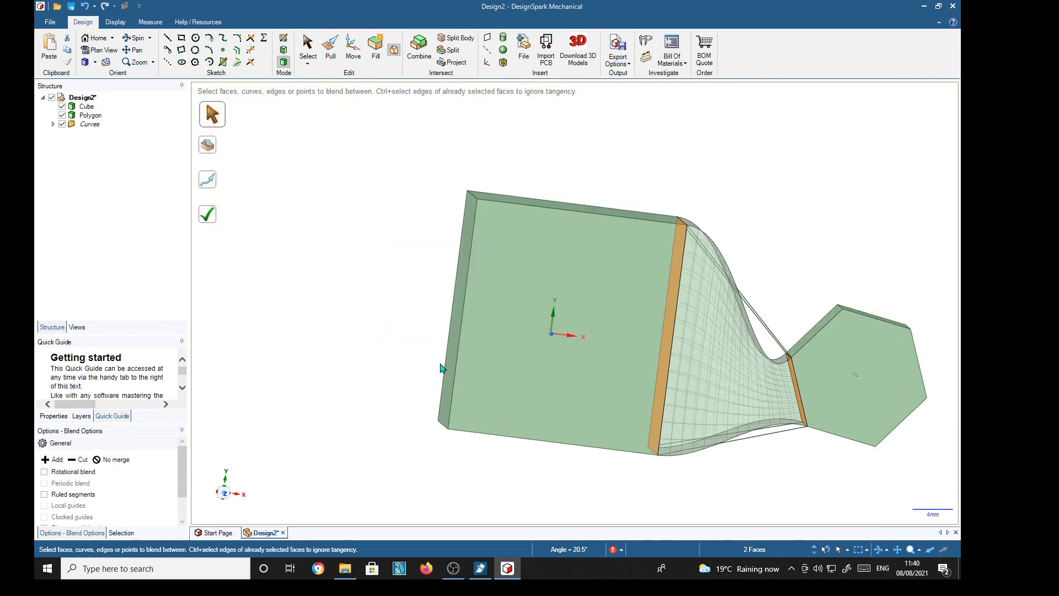
click(212, 216)
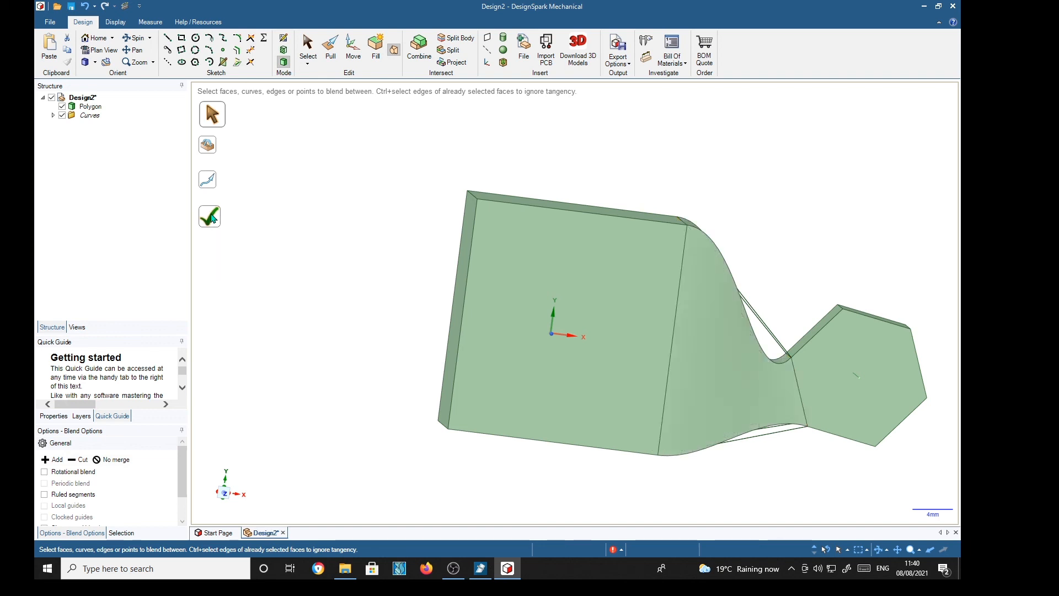
- Inspect the blended body, and undo the blend until only the two solids and their four connecting lines are left
mouse_move(794, 197)
middle_down()
mouse_move(750, 201)
mouse_move(714, 166)
mouse_move(718, 250)
mouse_move(818, 246)
mouse_move(823, 180)
middle_up()
shift+middle_drag(818, 239, 725, 237)
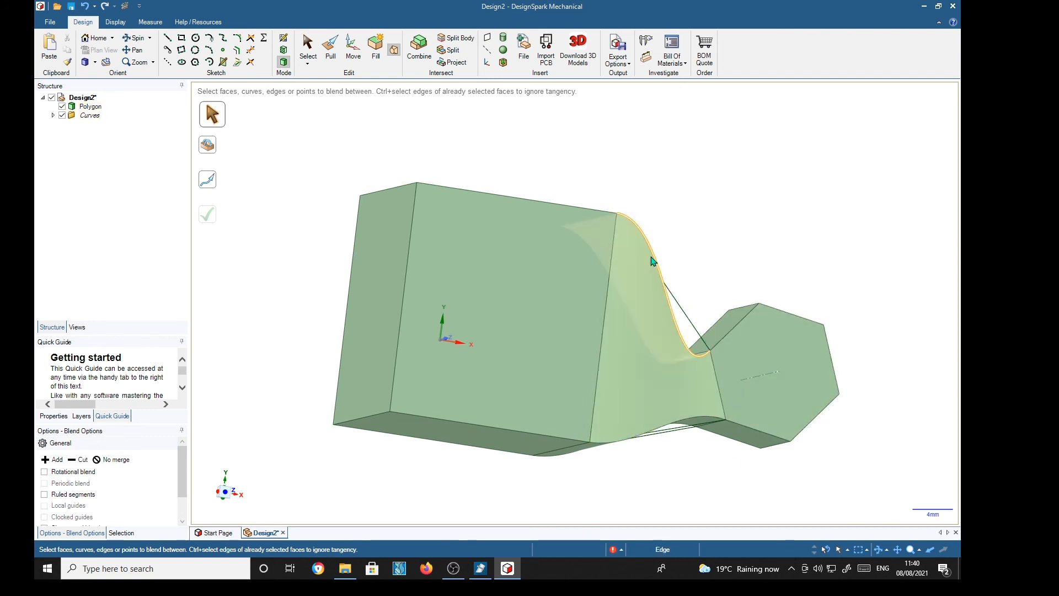
mouse_move(850, 255)
middle_down()
mouse_move(809, 265)
mouse_move(828, 270)
middle_up()
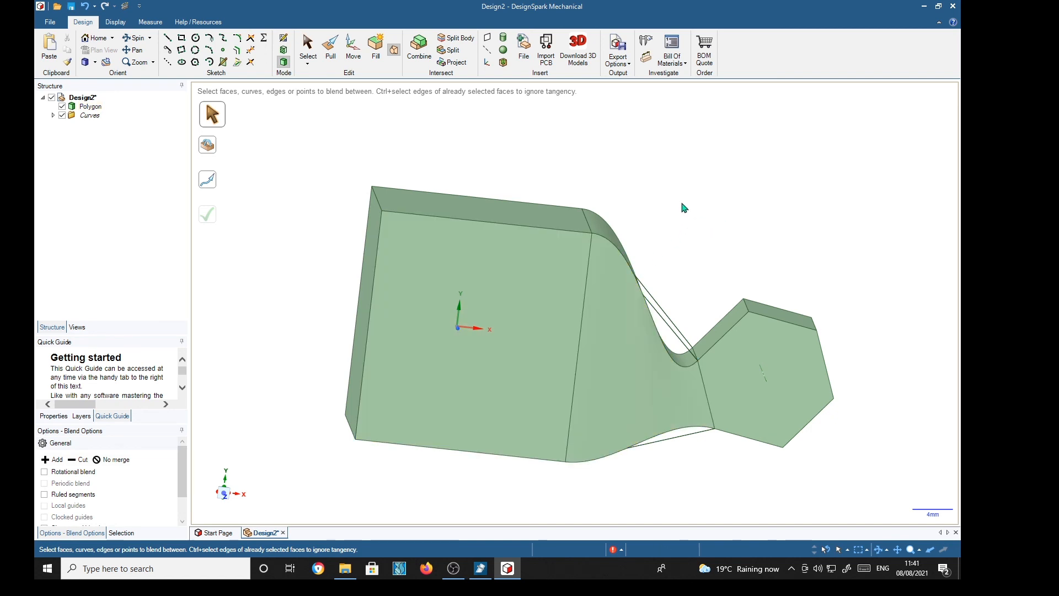
key(ctrl+z)
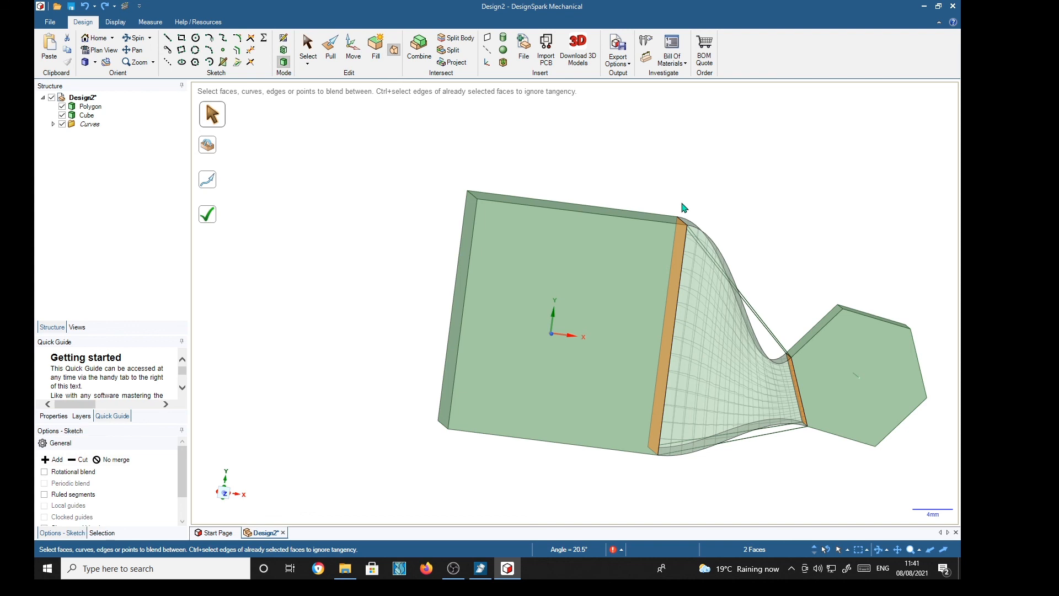
key(ctrl+z)
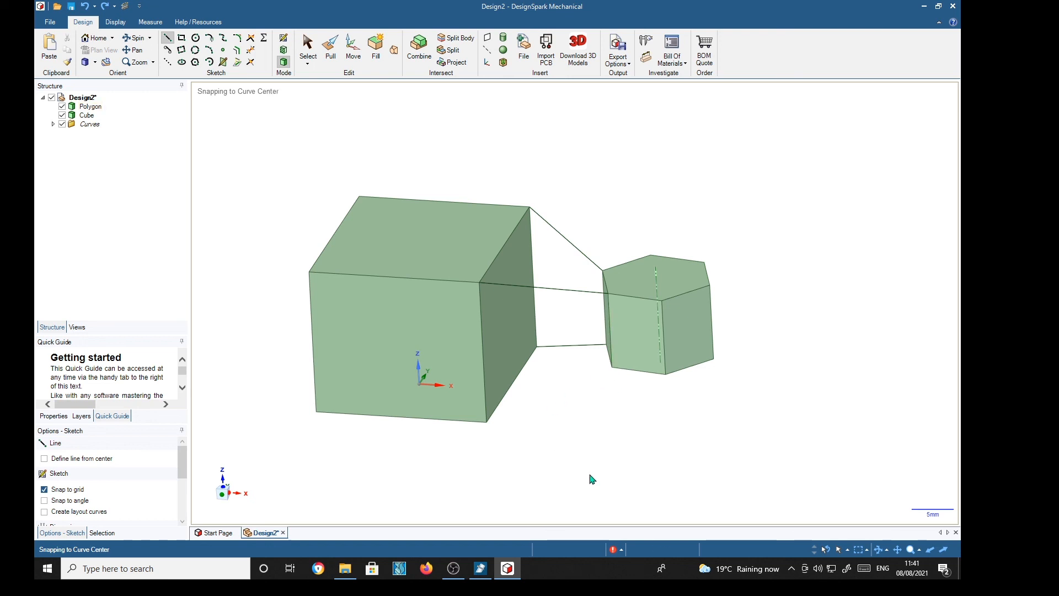
key(ctrl+z)
mouse_move(592, 477)
middle_down()
mouse_move(698, 485)
mouse_move(638, 497)
mouse_move(655, 493)
middle_up()
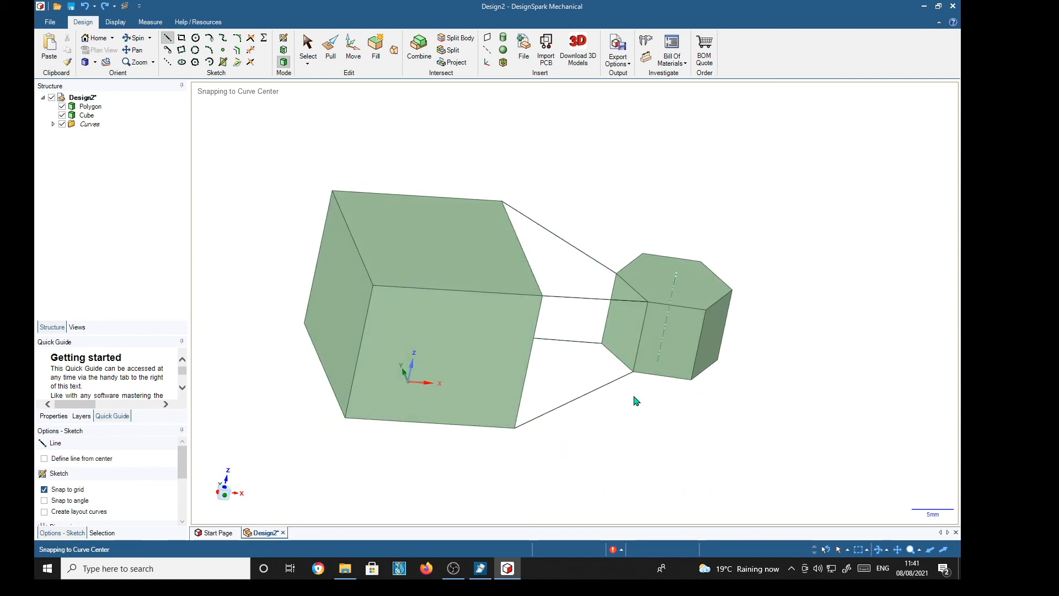
- Leave line drawing and select the prism side face nearest the cube together with the cube's facing side face
click(628, 332)
key(Escape)
key(Escape)
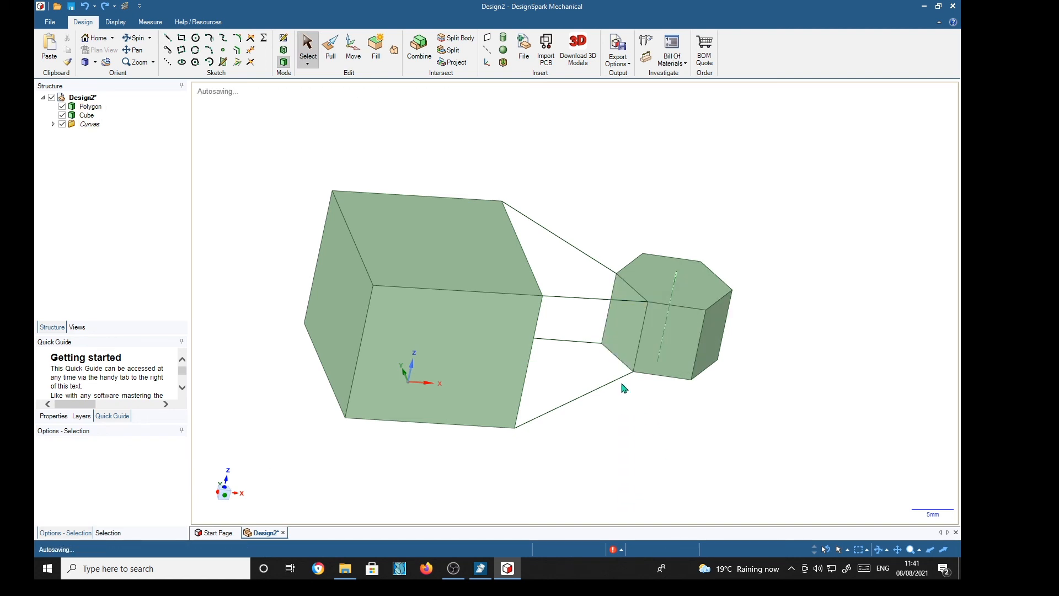
click(629, 342)
middle_drag(673, 458, 579, 473)
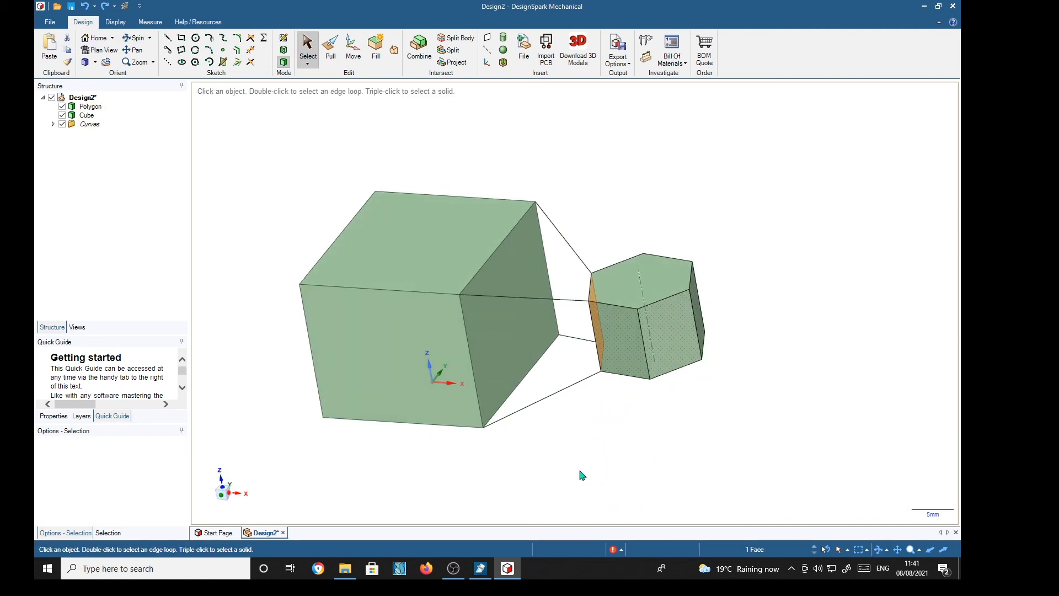
ctrl+click(501, 346)
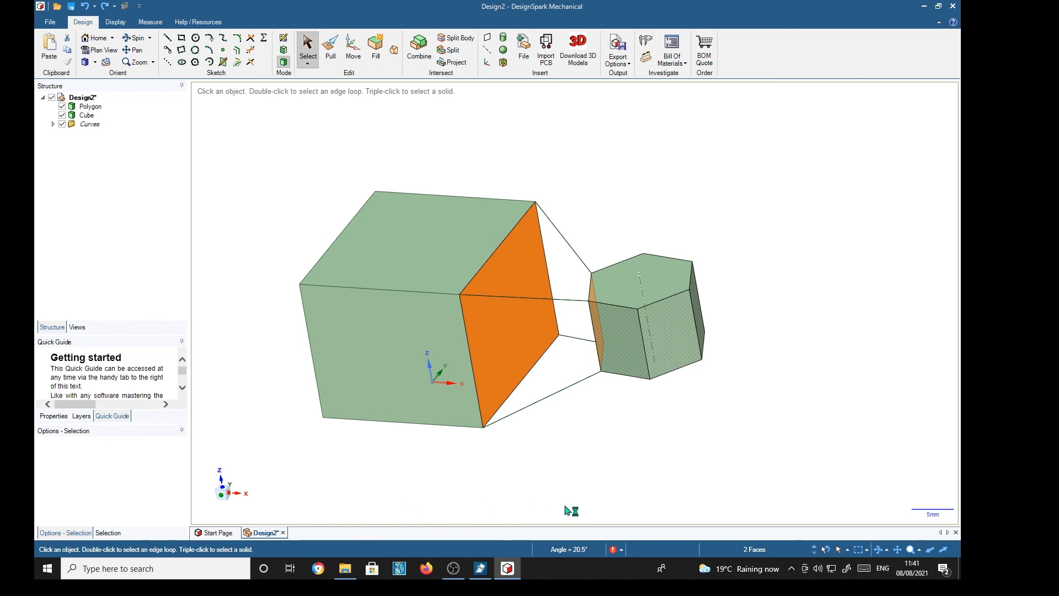
middle_drag(719, 467, 733, 442)
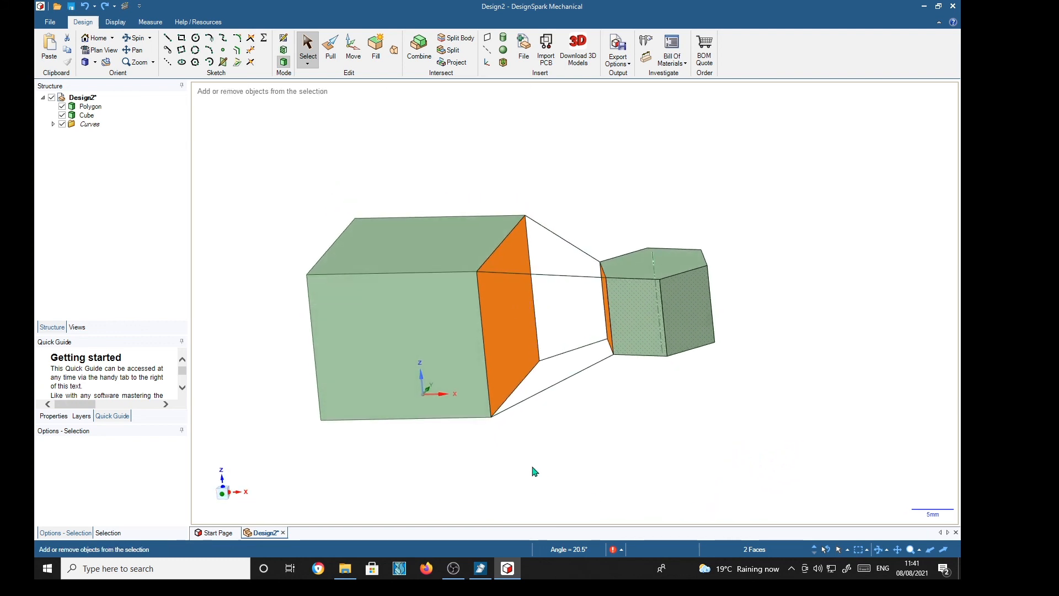
- Add the boundary edge loops of both facing faces to the selection, keeping the two faces selected
ctrl+double_click(486, 352)
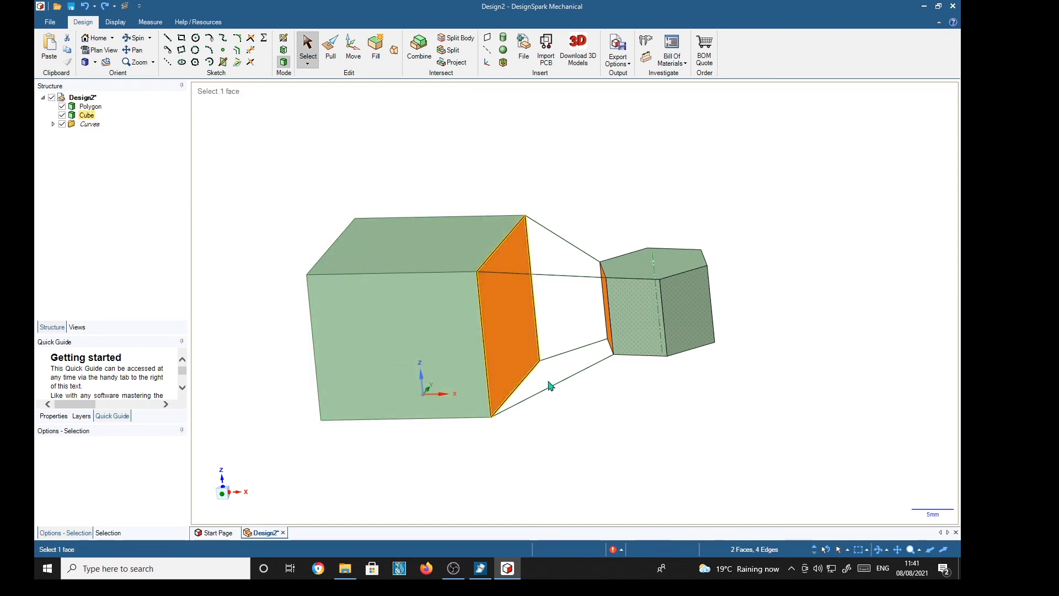
middle_drag(638, 423, 716, 427)
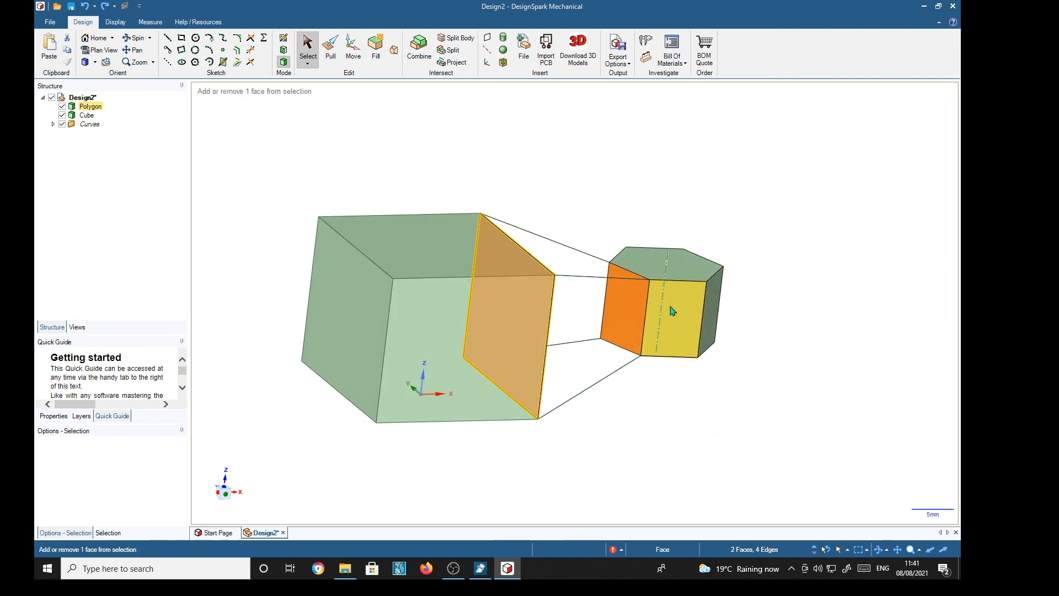
ctrl+double_click(646, 313)
middle_drag(755, 444, 707, 466)
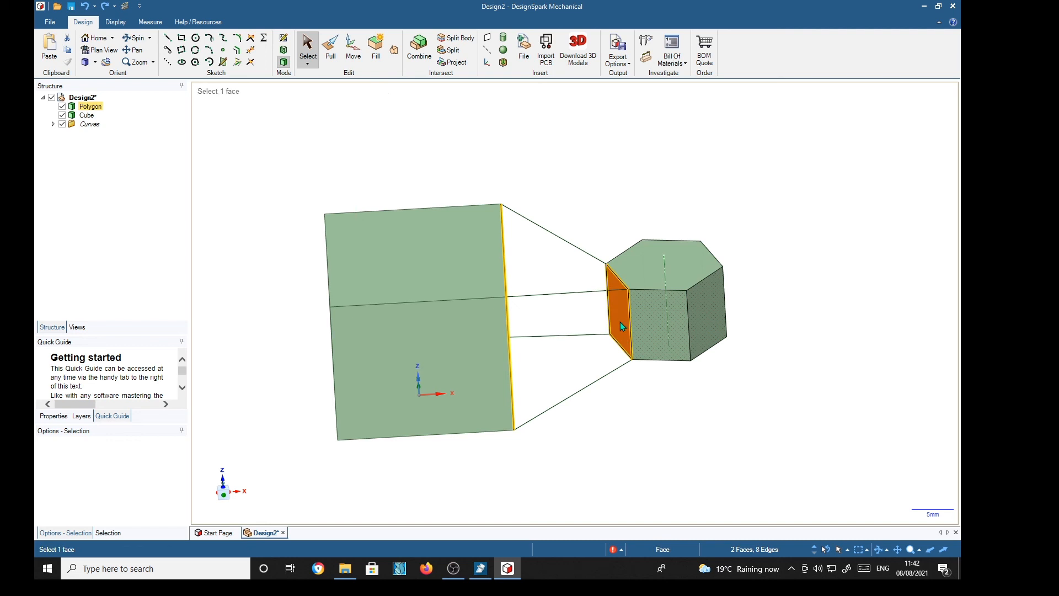
mouse_move(704, 449)
middle_down()
mouse_move(729, 447)
mouse_move(700, 456)
middle_up()
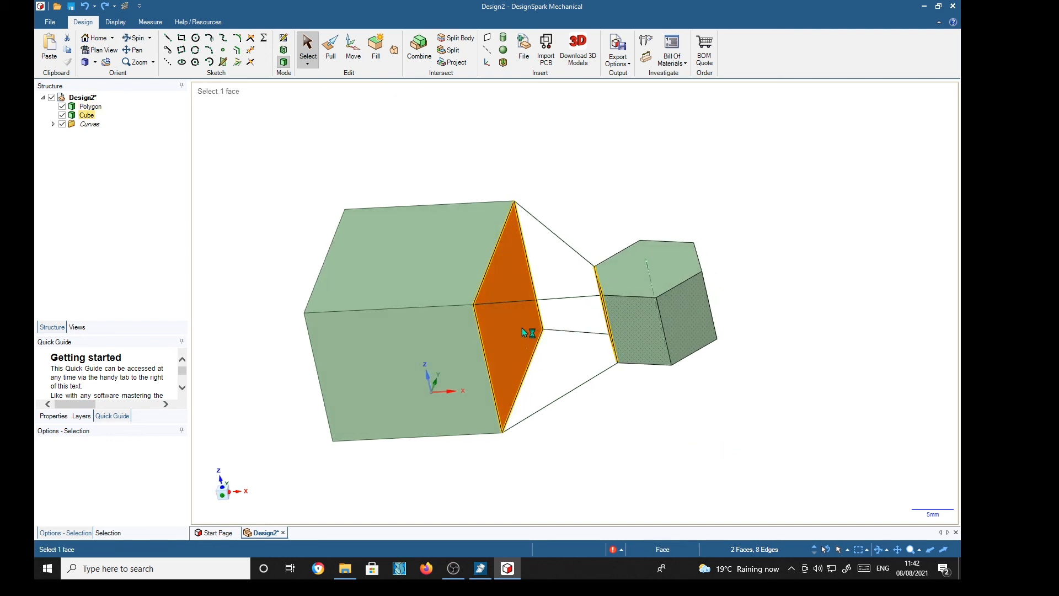
middle_drag(693, 491, 746, 487)
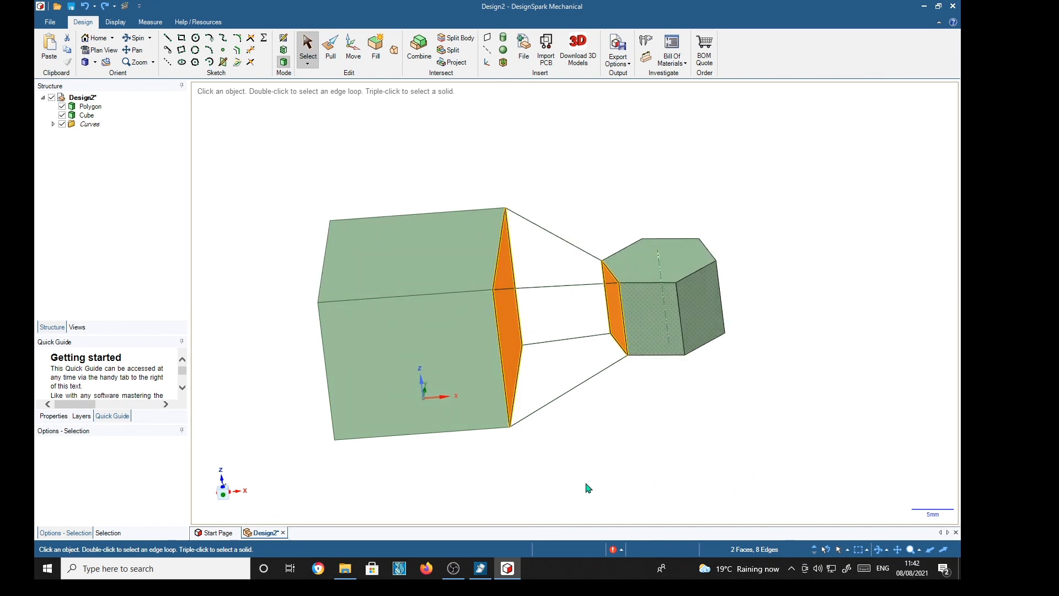
- Blend between the selected faces and edges of the cube and prism, complete the blend and inspect the joined body
click(395, 52)
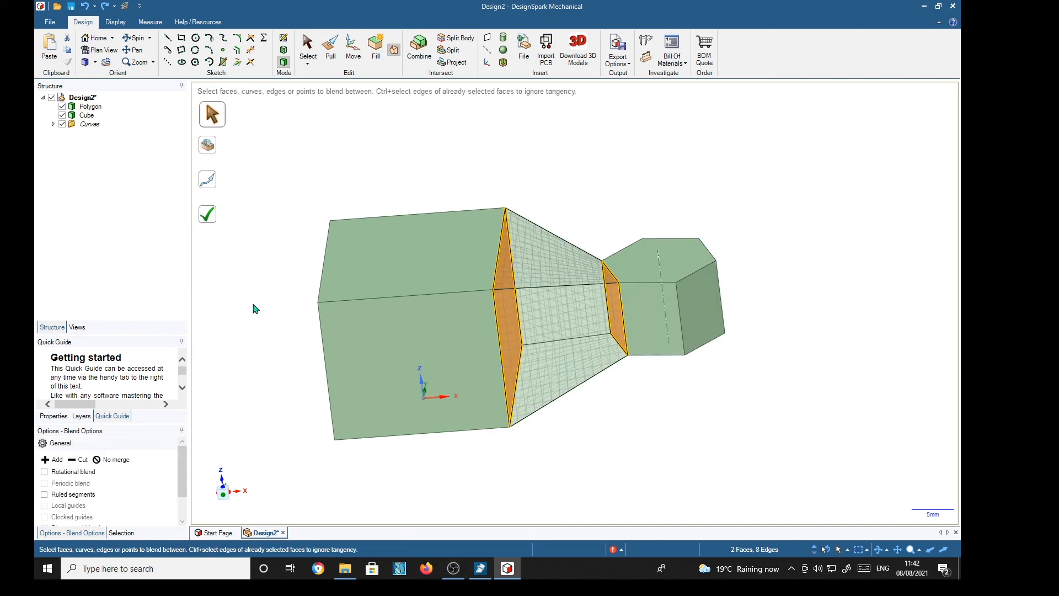
click(207, 214)
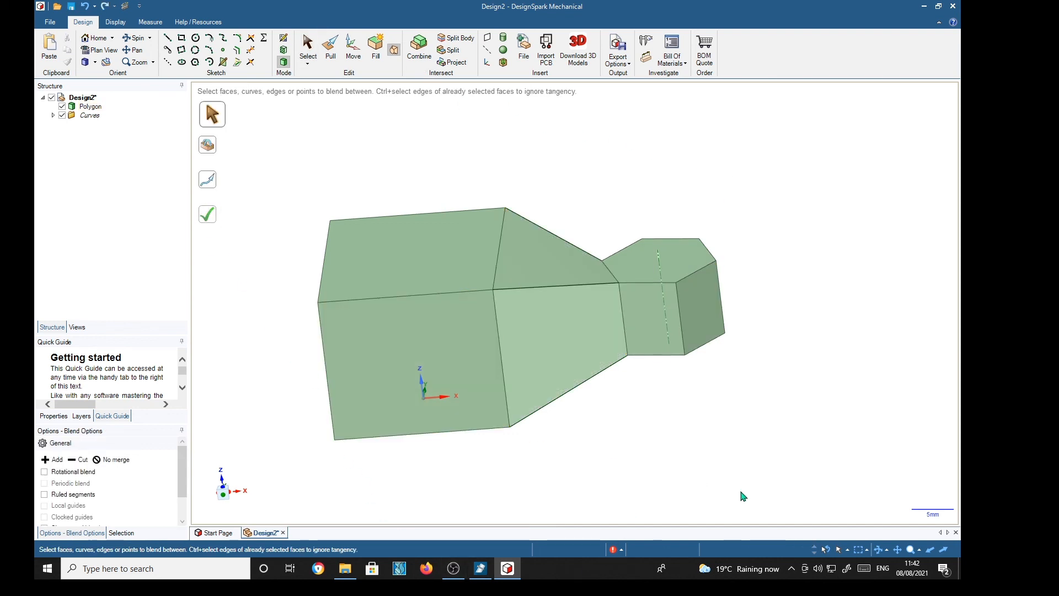
middle_drag(763, 493, 756, 277)
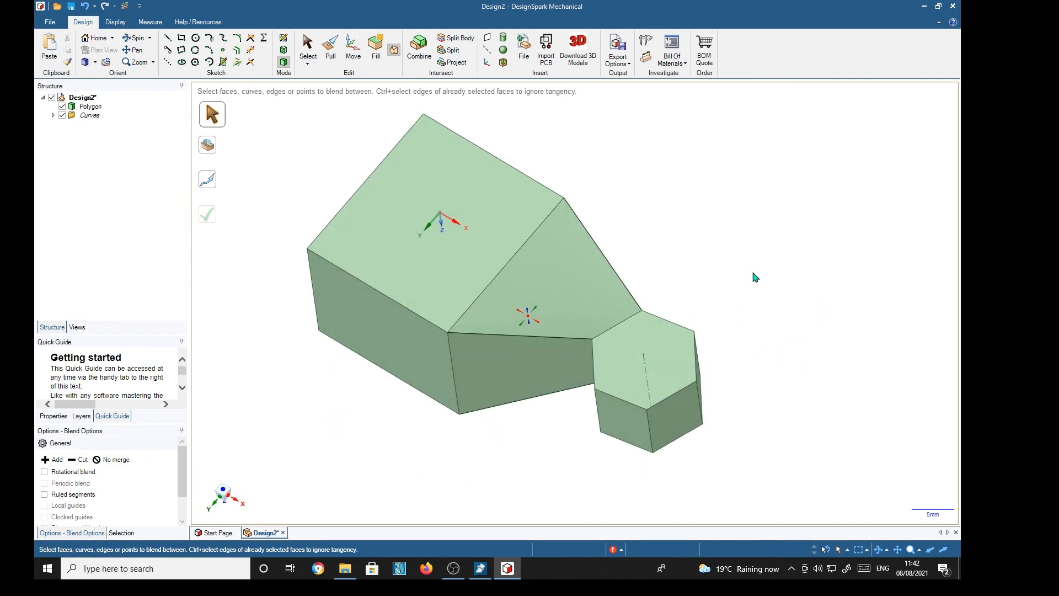